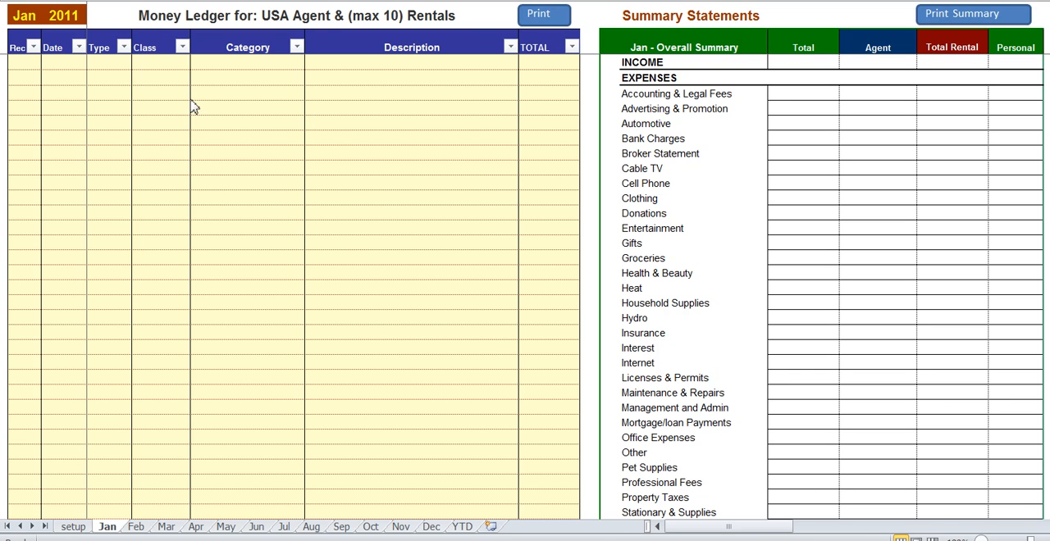
- Examine the transaction entry columns on the January ledger and compare the February and March ledger sheets
{"action": "left_click", "coordinate": [61, 111]}
{"action": "left_click", "coordinate": [21, 15]}
{"action": "left_click", "coordinate": [137, 527]}
{"action": "left_click", "coordinate": [166, 527]}
{"action": "left_click", "coordinate": [136, 526]}
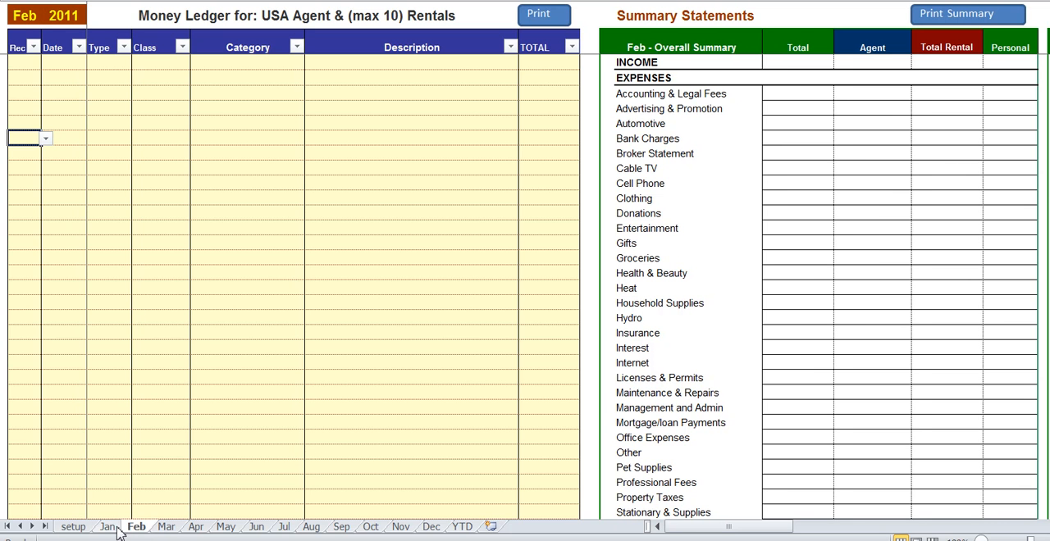
{"action": "left_click", "coordinate": [109, 526]}
{"action": "left_click_drag", "start_coordinate": [63, 92], "coordinate": [538, 96]}
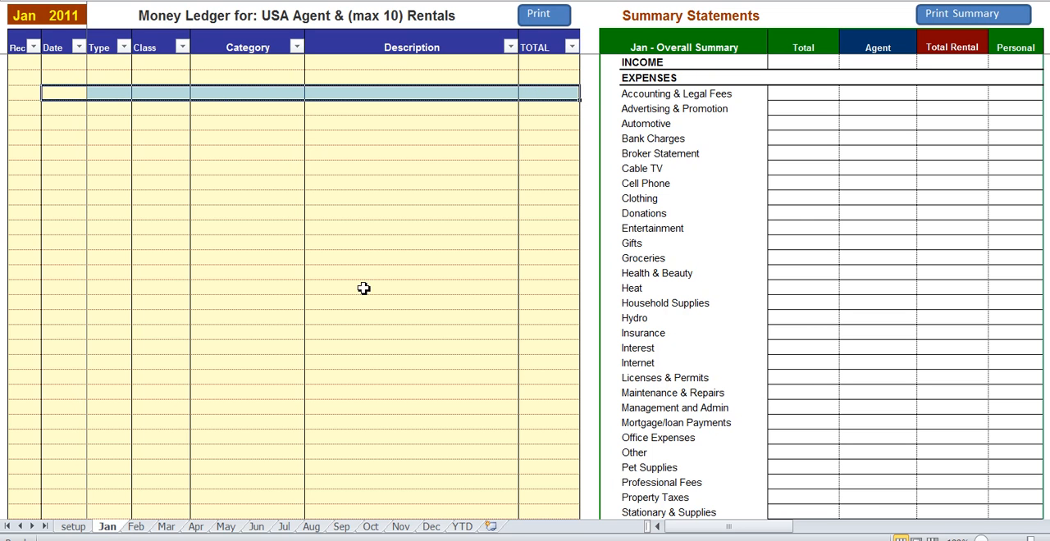
{"action": "left_click", "coordinate": [267, 111]}
- Examine January's Overall, Agent Only and Total Rental Only summaries, including their expense categories and individual rental columns
{"action": "left_click_drag", "start_coordinate": [684, 531], "coordinate": [753, 534]}
{"action": "left_click", "coordinate": [145, 44]}
{"action": "left_click_drag", "start_coordinate": [171, 96], "coordinate": [246, 482]}
{"action": "left_click", "coordinate": [246, 406]}
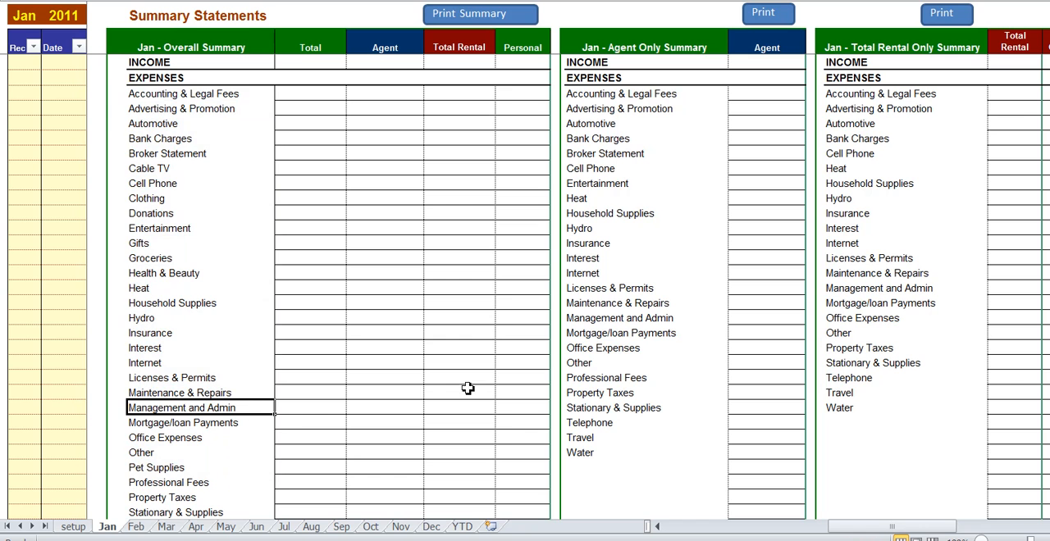
{"action": "left_click_drag", "start_coordinate": [883, 529], "coordinate": [952, 531]}
{"action": "left_click", "coordinate": [173, 49]}
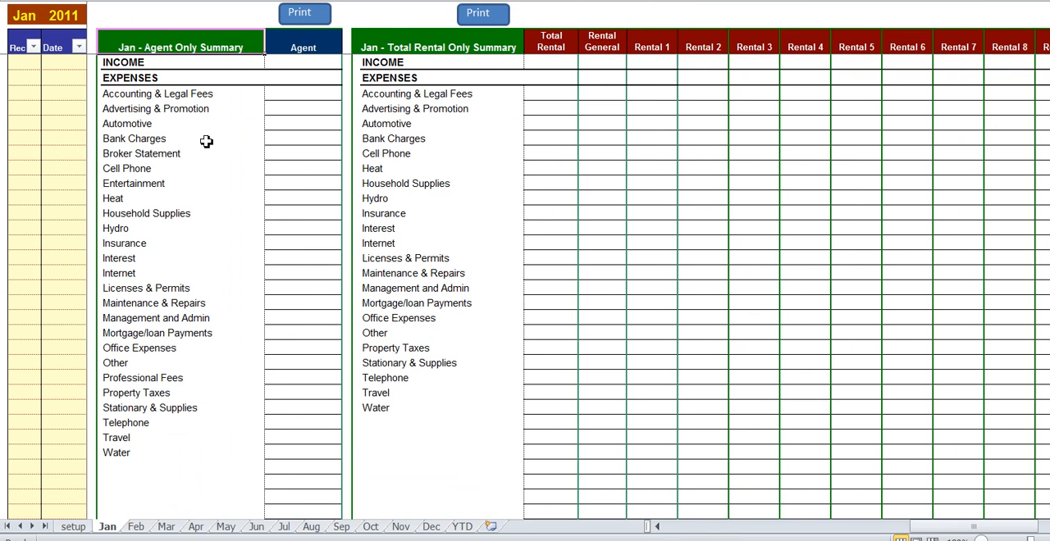
{"action": "left_click_drag", "start_coordinate": [175, 96], "coordinate": [163, 439]}
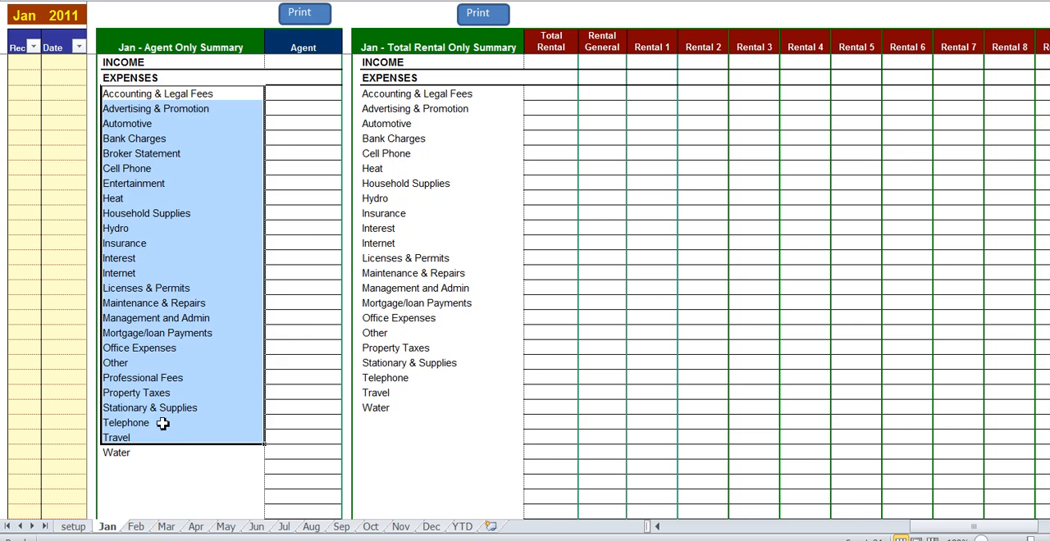
{"action": "left_click", "coordinate": [163, 423]}
{"action": "left_click_drag", "start_coordinate": [937, 533], "coordinate": [954, 532]}
{"action": "left_click_drag", "start_coordinate": [225, 93], "coordinate": [227, 414]}
{"action": "left_click_drag", "start_coordinate": [375, 37], "coordinate": [924, 377]}
{"action": "left_click_drag", "start_coordinate": [938, 525], "coordinate": [651, 525]}
- Review January's Payment Type Summary and Reconciliation Report below the overall summary
{"action": "left_click", "coordinate": [88, 108]}
{"action": "scroll", "coordinate": [328, 123], "scroll_direction": "down", "scroll_amount": 10}
{"action": "left_click", "coordinate": [742, 352]}
{"action": "scroll", "coordinate": [740, 348], "scroll_direction": "down", "scroll_amount": 2}
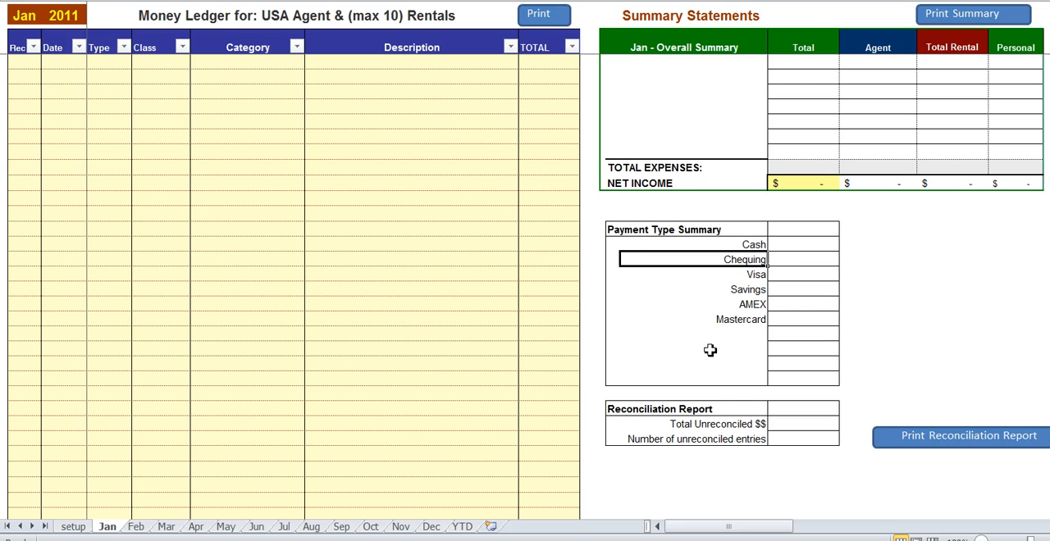
{"action": "left_click", "coordinate": [799, 259]}
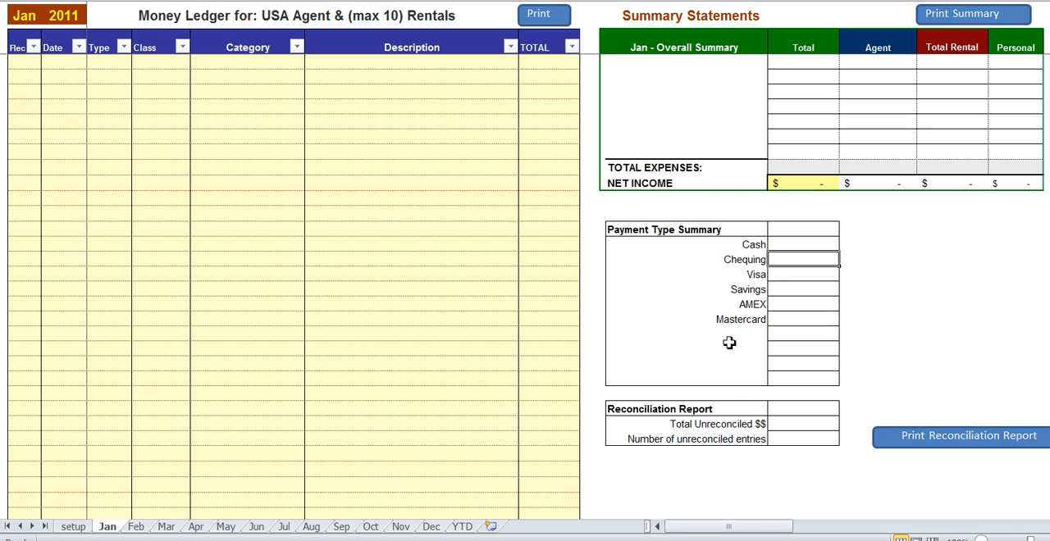
{"action": "left_click", "coordinate": [699, 424]}
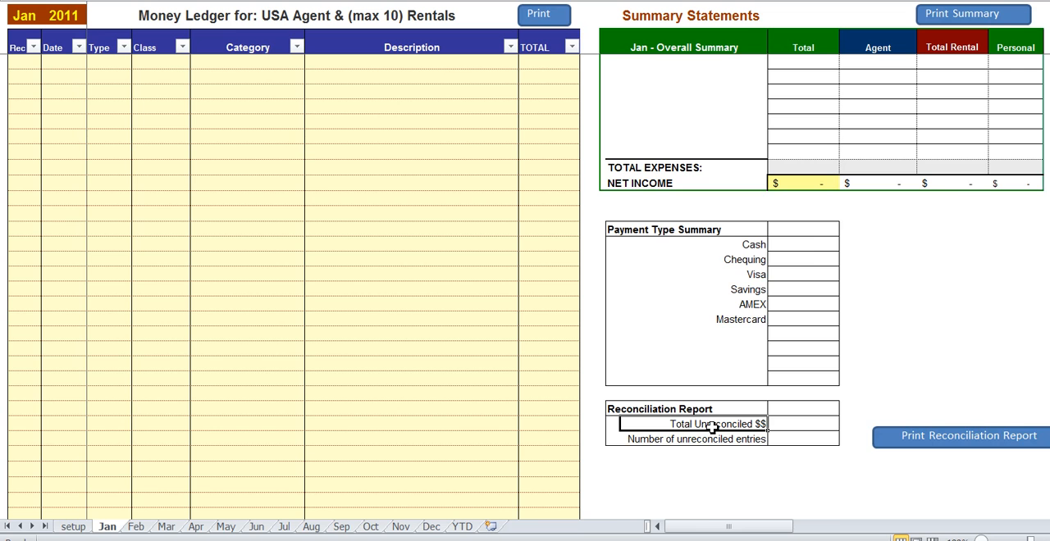
{"action": "scroll", "coordinate": [706, 424], "scroll_direction": "up", "scroll_amount": 10}
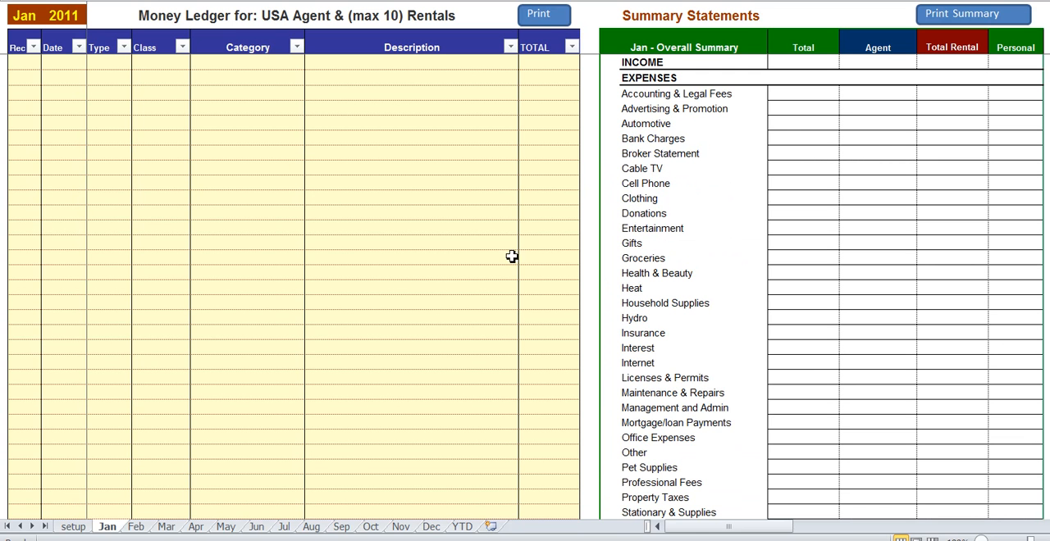
- Examine the setup sheet's expense categories, their Agent, Rental and Personal split percentages, and the summary check mark columns
{"action": "left_click", "coordinate": [73, 527]}
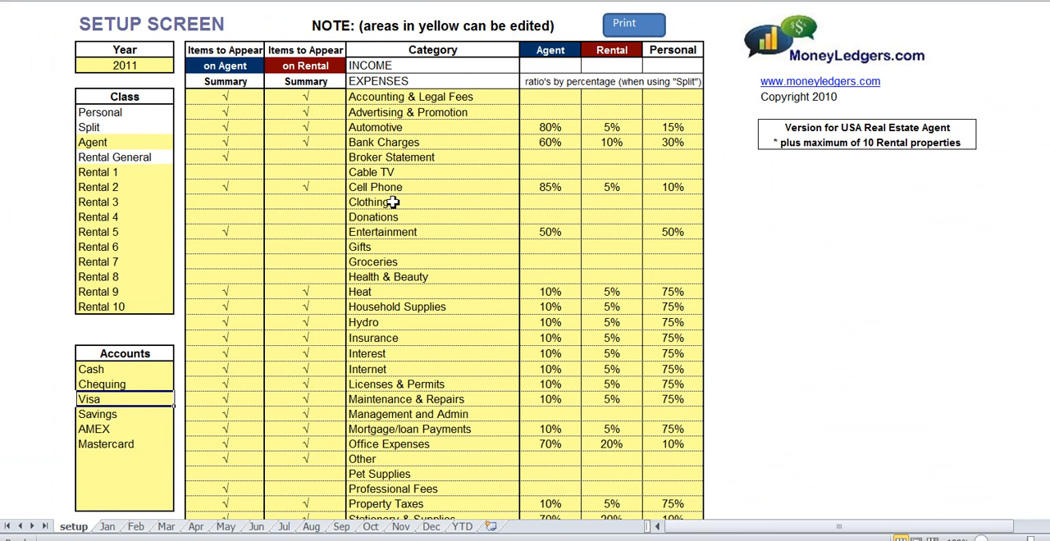
{"action": "left_click_drag", "start_coordinate": [421, 99], "coordinate": [416, 465]}
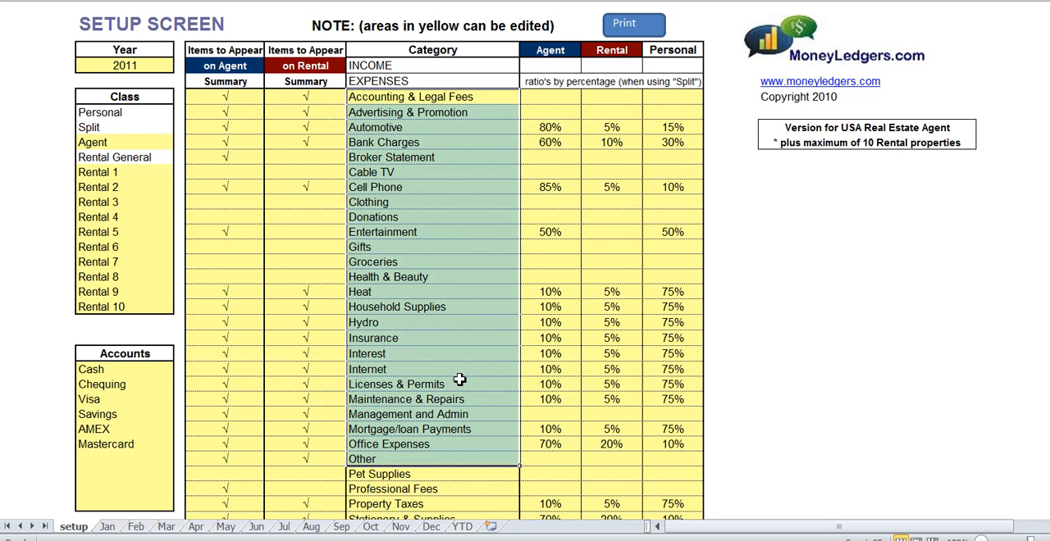
{"action": "left_click", "coordinate": [451, 353]}
{"action": "left_click_drag", "start_coordinate": [567, 49], "coordinate": [652, 51]}
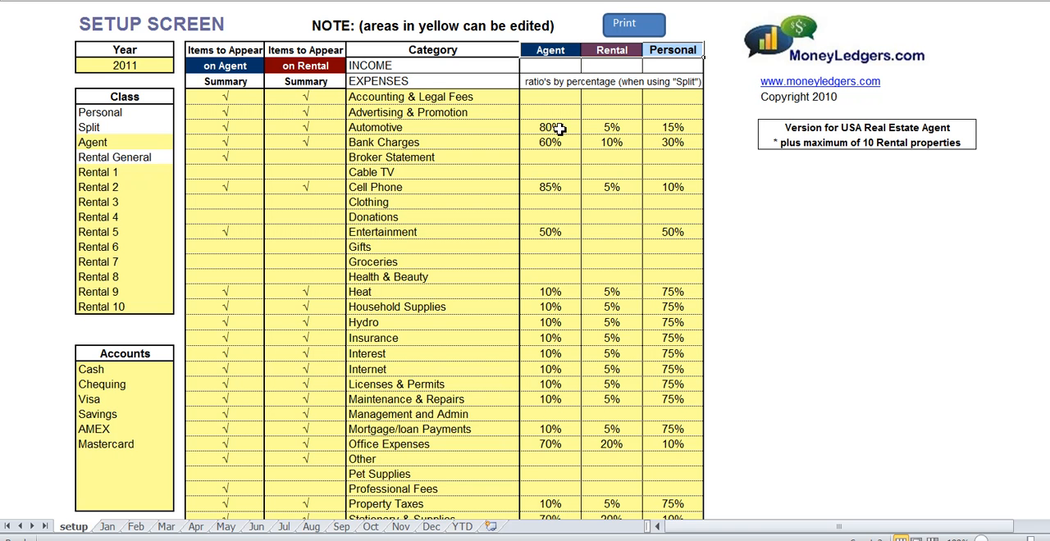
{"action": "left_click_drag", "start_coordinate": [464, 127], "coordinate": [667, 129]}
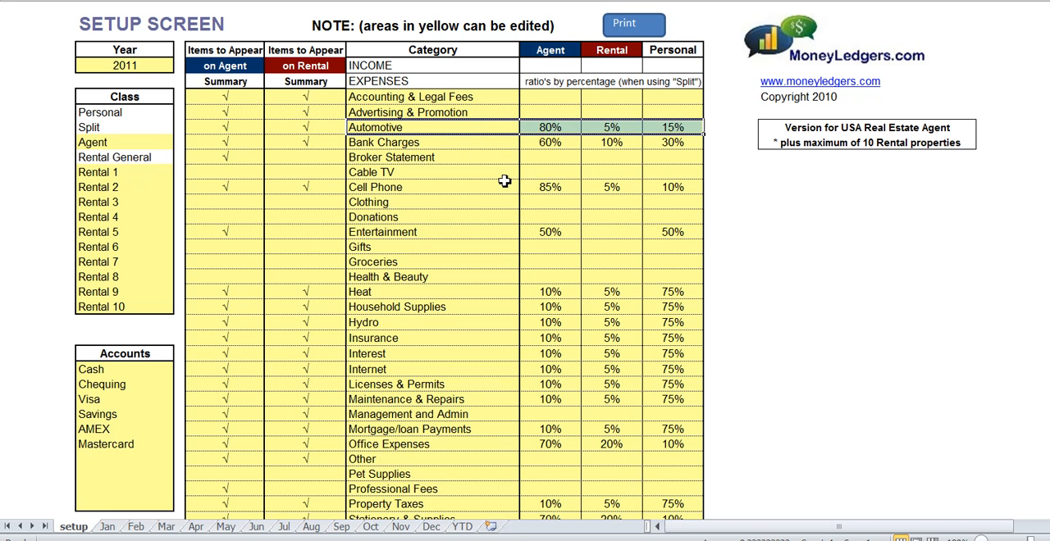
{"action": "left_click", "coordinate": [119, 128]}
{"action": "left_click", "coordinate": [410, 128]}
{"action": "left_click_drag", "start_coordinate": [545, 127], "coordinate": [661, 128]}
{"action": "left_click_drag", "start_coordinate": [403, 296], "coordinate": [664, 295]}
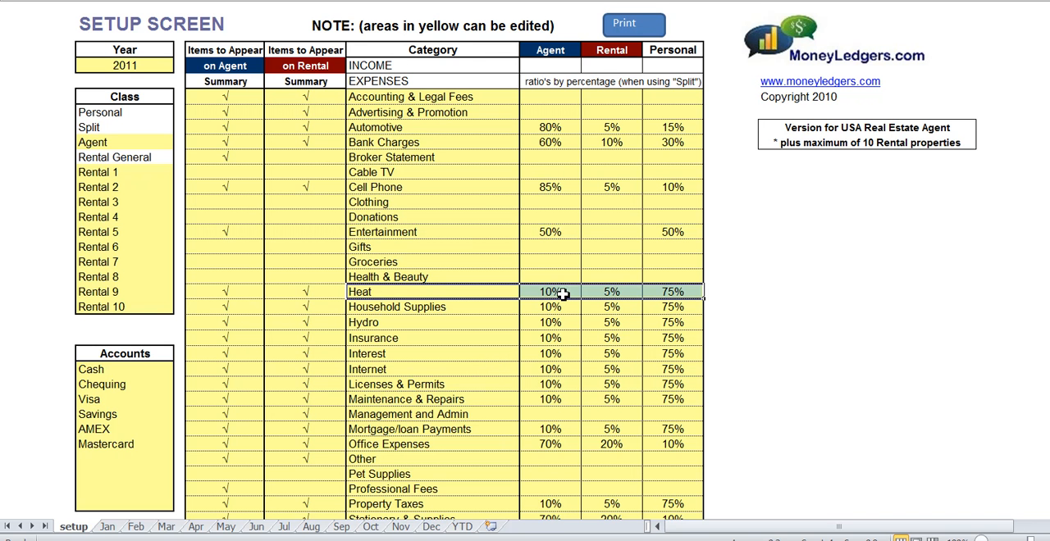
{"action": "left_click", "coordinate": [424, 293]}
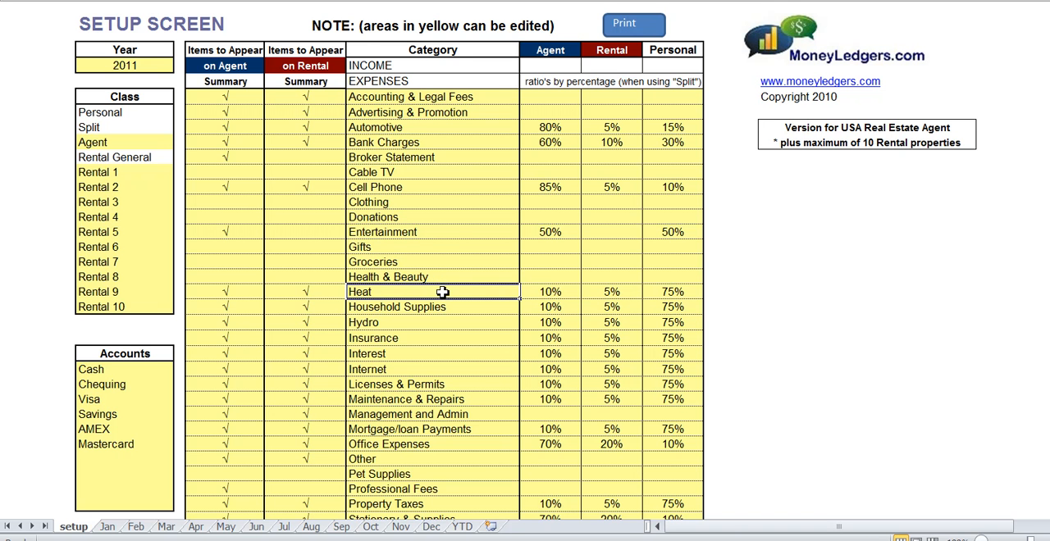
{"action": "left_click_drag", "start_coordinate": [310, 66], "coordinate": [302, 417]}
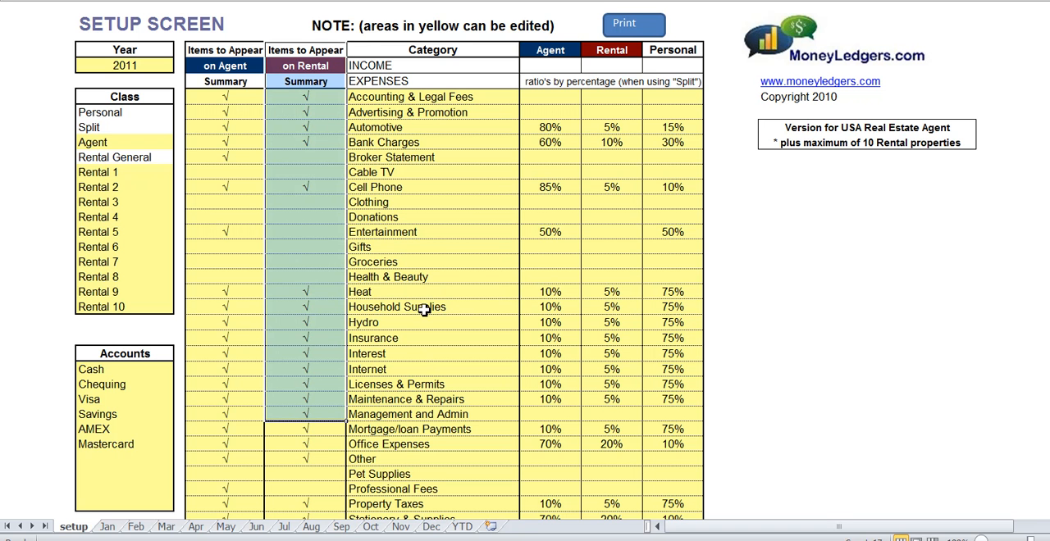
{"action": "left_click_drag", "start_coordinate": [225, 81], "coordinate": [230, 402]}
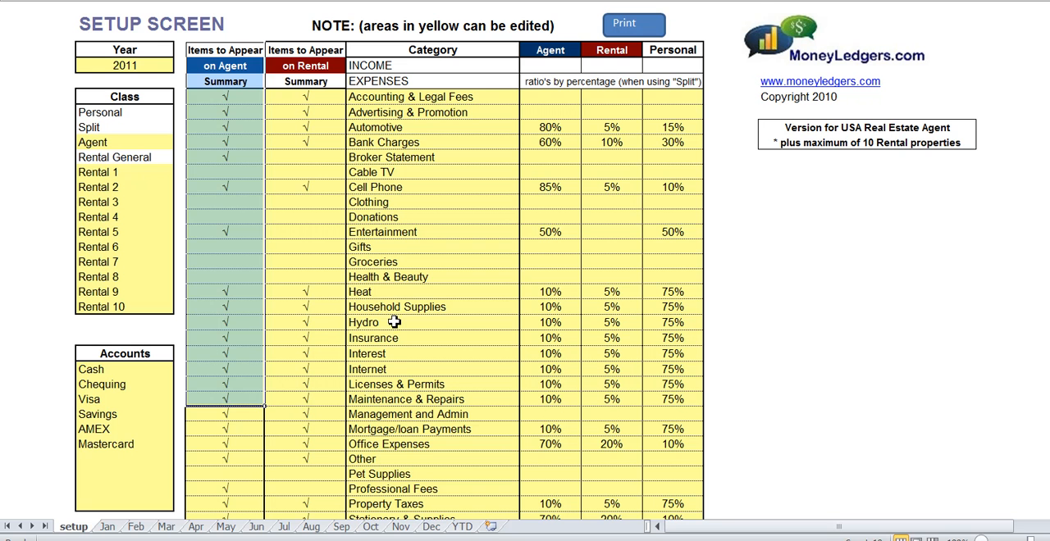
{"action": "left_click", "coordinate": [401, 295]}
- Clear and restore the rental summary check mark for the Cell Phone category
{"action": "left_click", "coordinate": [320, 187]}
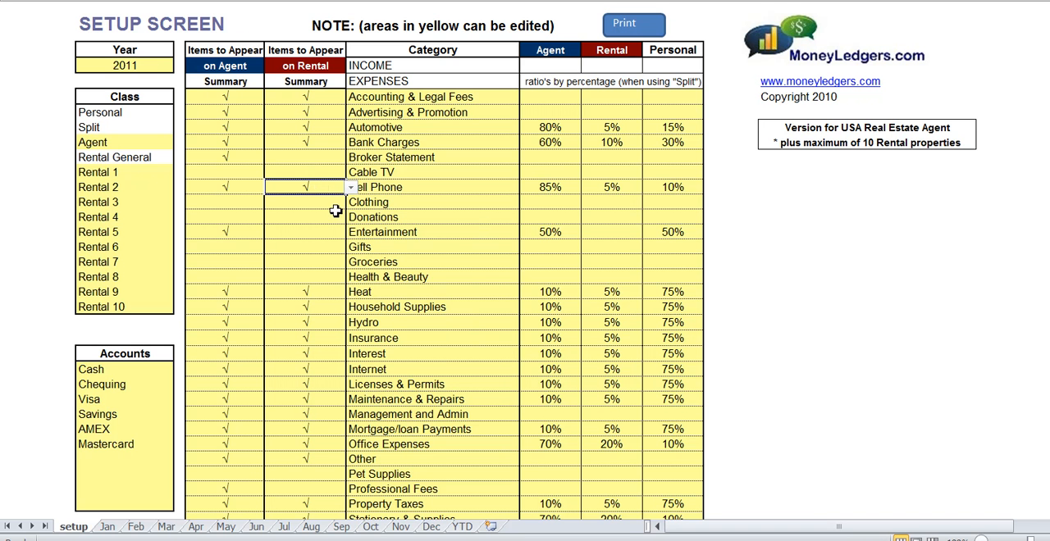
{"action": "left_click", "coordinate": [351, 188]}
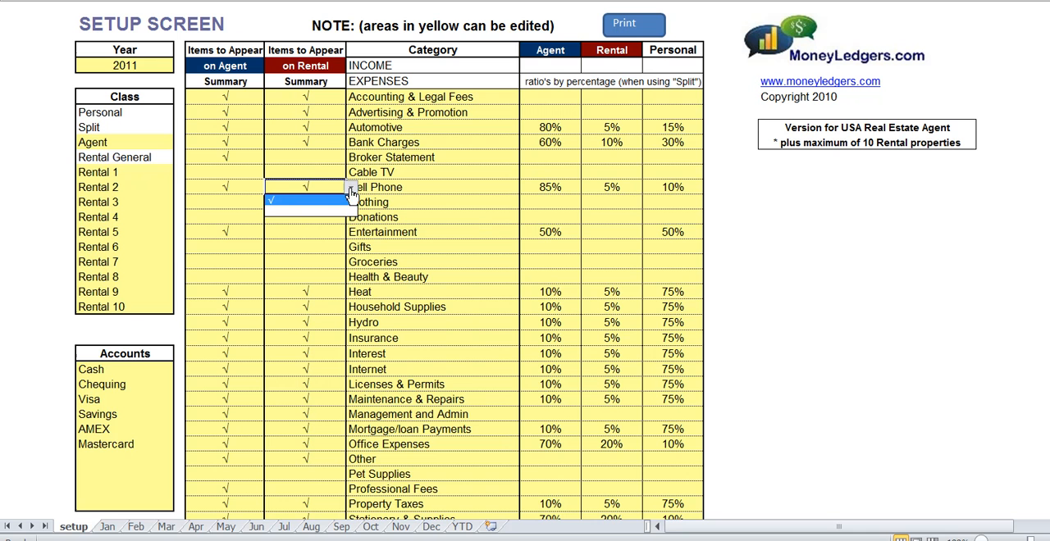
{"action": "left_click", "coordinate": [352, 215]}
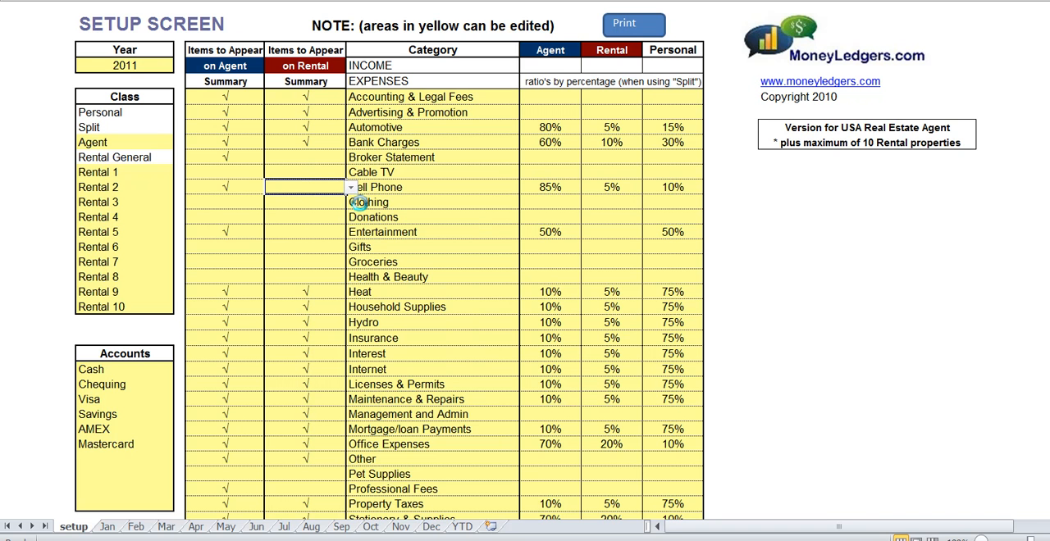
{"action": "left_click", "coordinate": [351, 188]}
{"action": "left_click", "coordinate": [332, 205]}
- Review the editable year, the Rental 1 to Rental 10 classes and the Accounts list on the setup sheet
{"action": "left_click", "coordinate": [145, 65]}
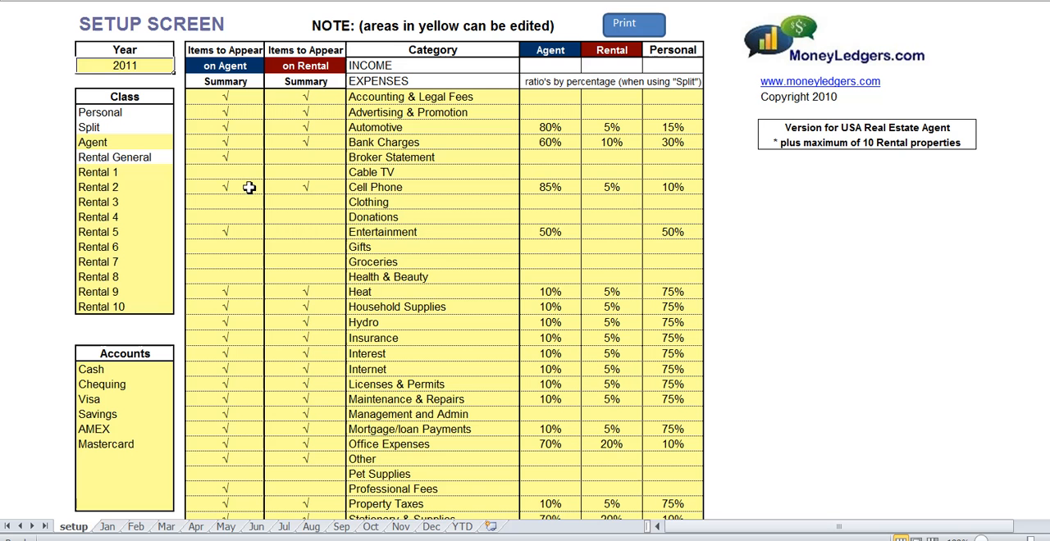
{"action": "left_click_drag", "start_coordinate": [125, 172], "coordinate": [135, 304]}
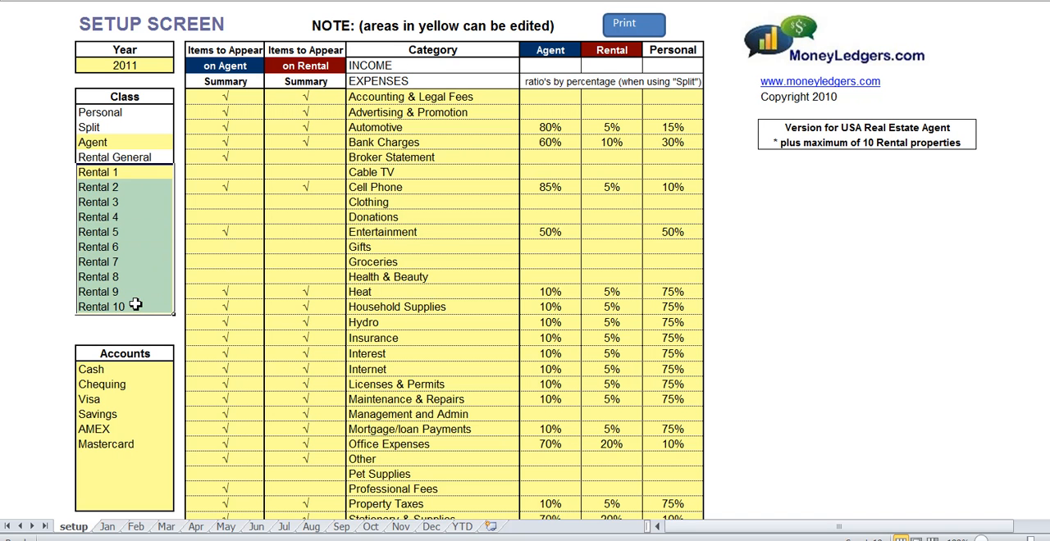
{"action": "left_click", "coordinate": [99, 237]}
{"action": "left_click_drag", "start_coordinate": [114, 370], "coordinate": [124, 504]}
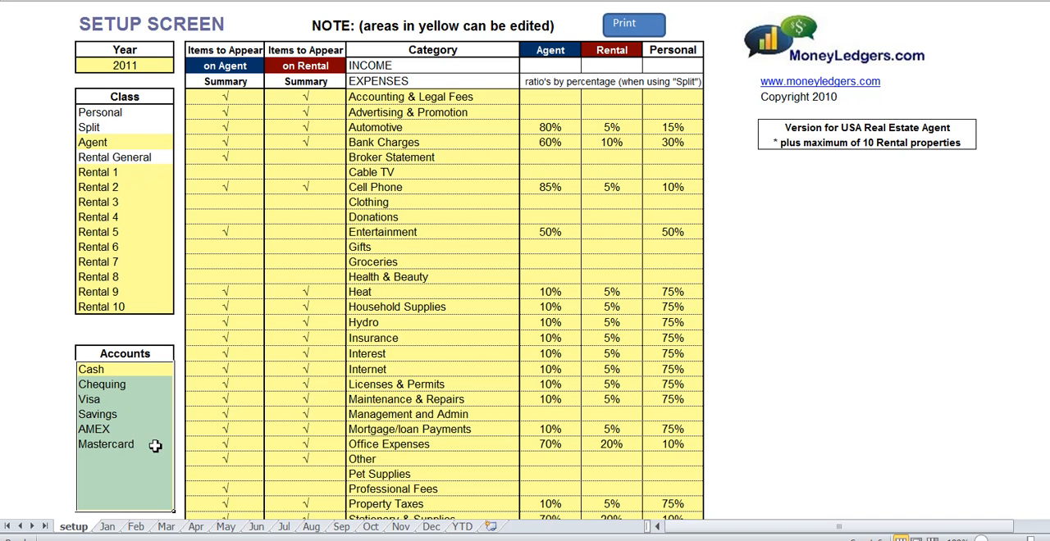
{"action": "left_click", "coordinate": [119, 404]}
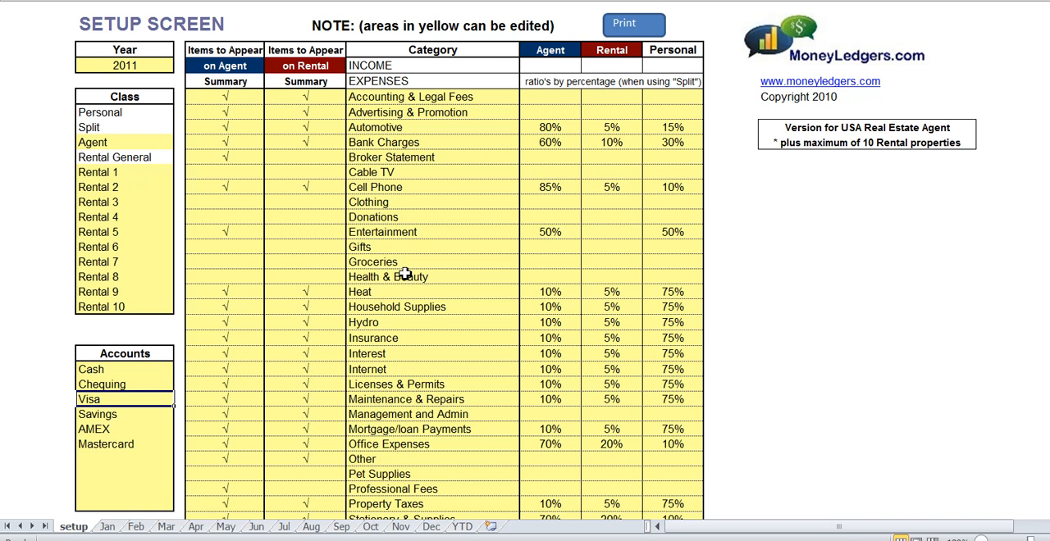
- Examine the Agent and Rental General reports on the year-to-date sheet
{"action": "left_click", "coordinate": [461, 526]}
{"action": "left_click", "coordinate": [56, 48]}
{"action": "left_click_drag", "start_coordinate": [80, 104], "coordinate": [94, 432]}
{"action": "left_click", "coordinate": [75, 337]}
{"action": "left_click_drag", "start_coordinate": [373, 50], "coordinate": [999, 396]}
{"action": "left_click", "coordinate": [789, 364]}
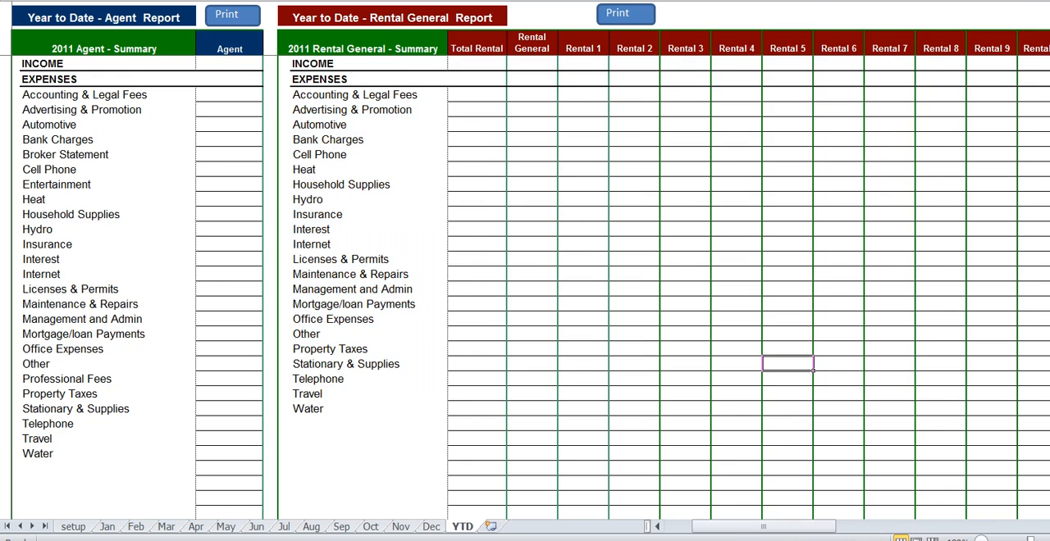
- Review the quarterly overall summaries and the payment type summaries on the year-to-date sheet
{"action": "left_click_drag", "start_coordinate": [747, 530], "coordinate": [891, 530]}
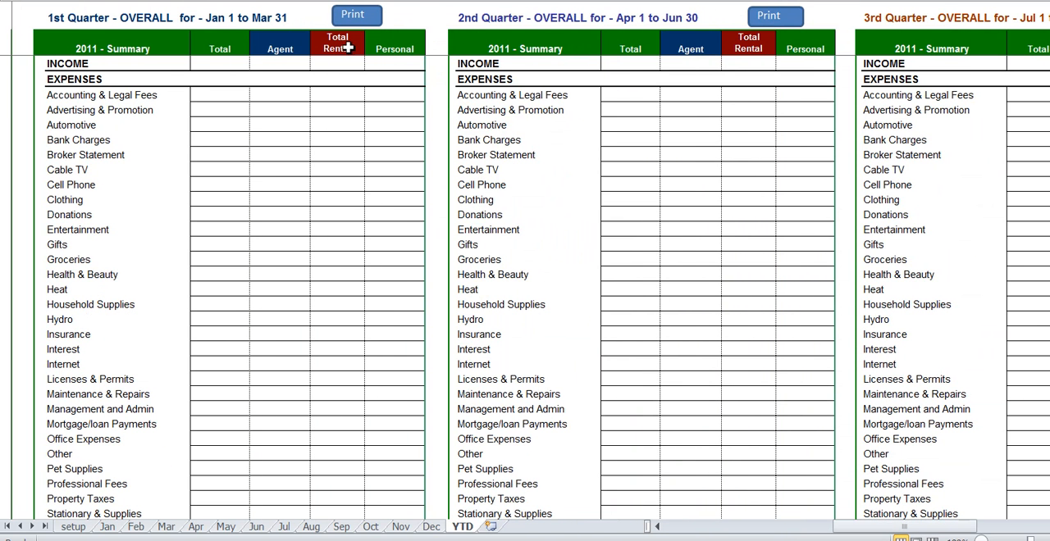
{"action": "scroll", "coordinate": [599, 324], "scroll_direction": "down", "scroll_amount": 10}
{"action": "left_click", "coordinate": [211, 338]}
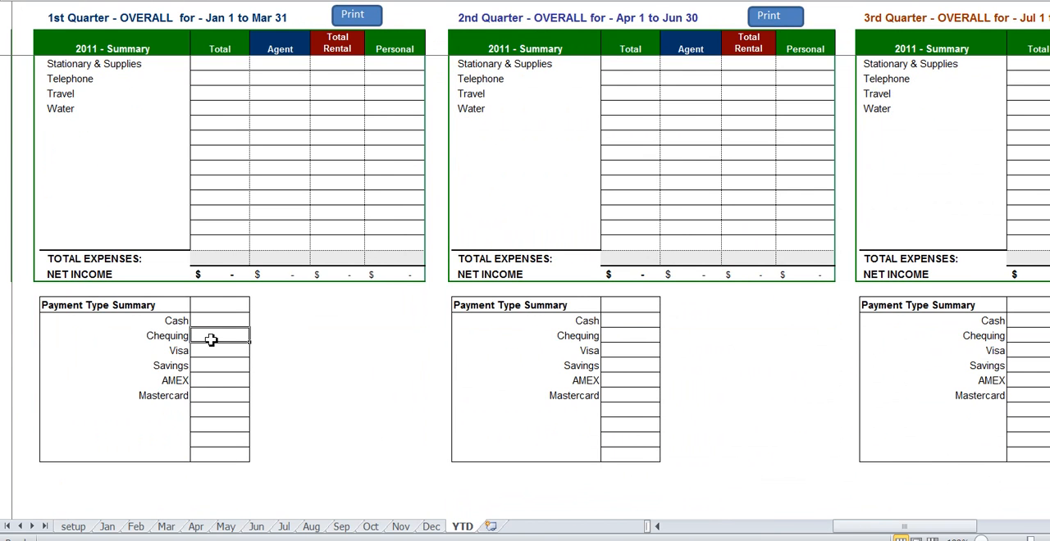
{"action": "left_click_drag", "start_coordinate": [849, 527], "coordinate": [740, 522]}
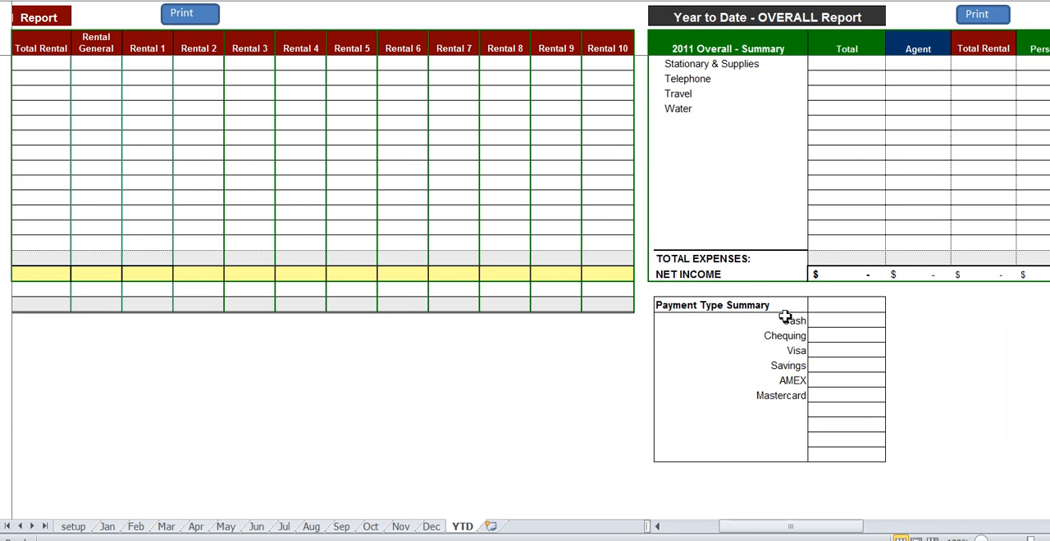
{"action": "left_click_drag", "start_coordinate": [777, 322], "coordinate": [780, 434]}
{"action": "left_click", "coordinate": [853, 365]}
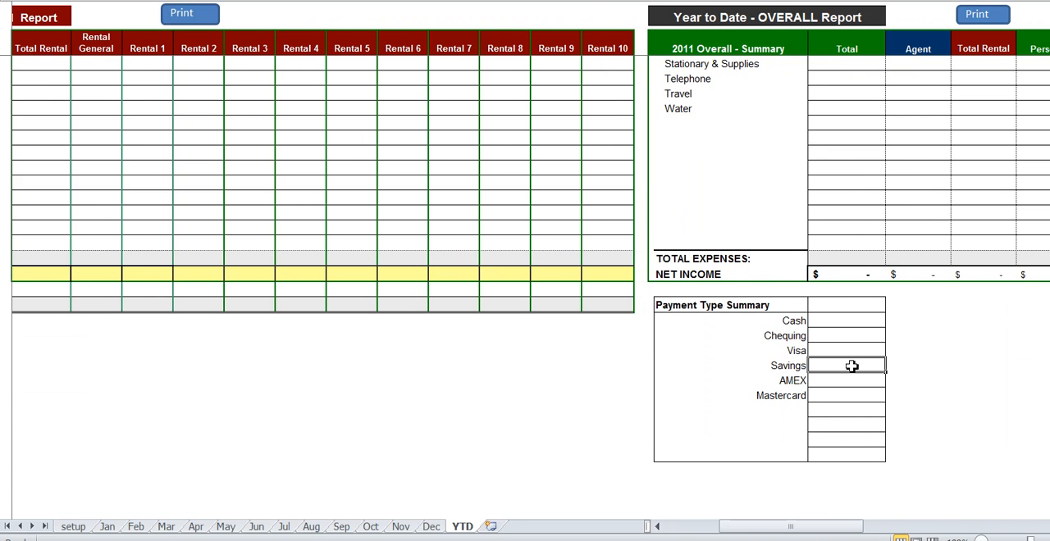
{"action": "left_click_drag", "start_coordinate": [745, 524], "coordinate": [710, 530]}
{"action": "scroll", "coordinate": [656, 446], "scroll_direction": "up", "scroll_amount": 8}
- Start a January ledger entry dated the 11th with type Chequing and class Rental 2
{"action": "left_click", "coordinate": [116, 528]}
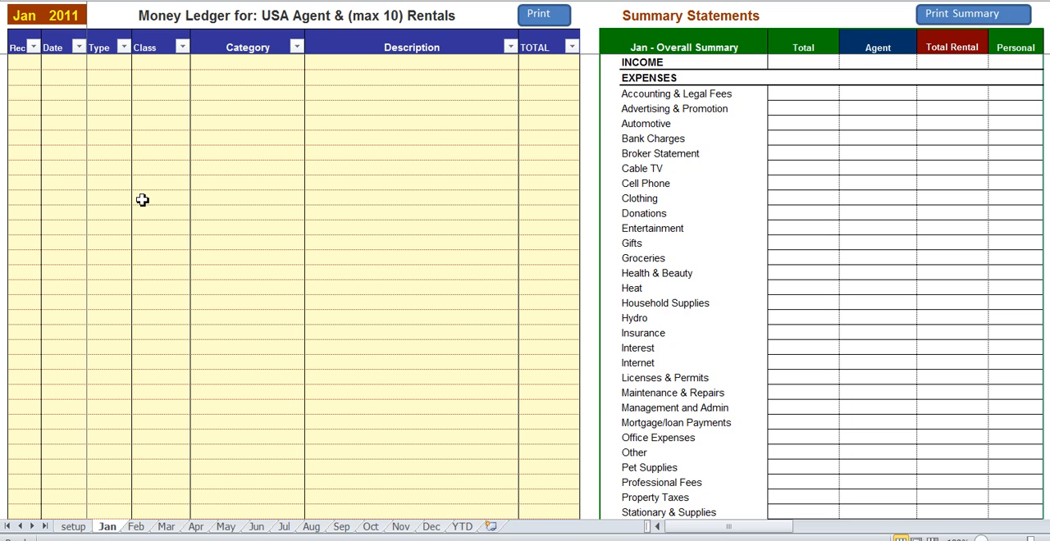
{"action": "left_click", "coordinate": [74, 124]}
{"action": "type", "text": "11"}
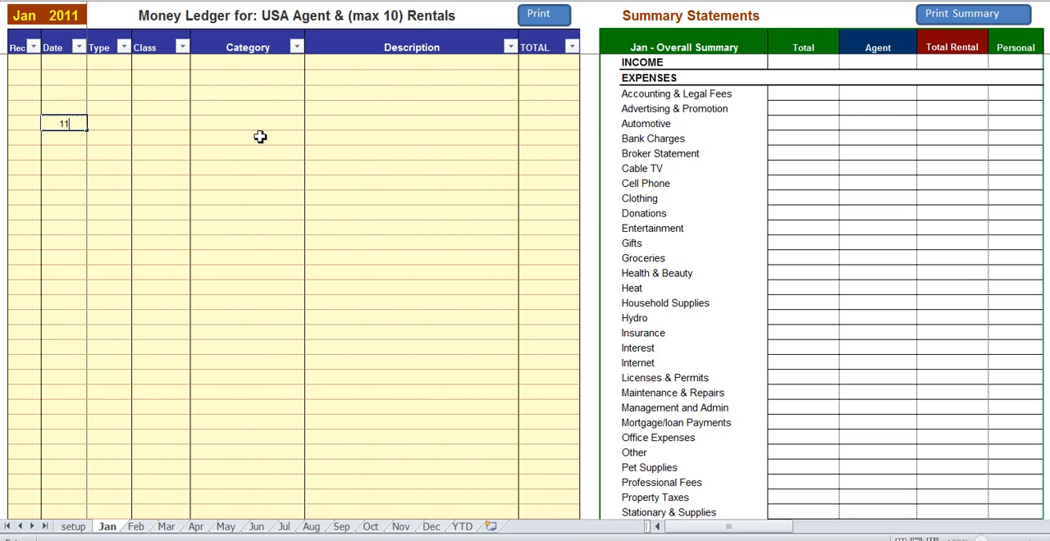
{"action": "key", "text": "Tab"}
{"action": "left_click", "coordinate": [136, 123]}
{"action": "left_click", "coordinate": [115, 147]}
{"action": "left_click", "coordinate": [181, 126]}
{"action": "left_click", "coordinate": [194, 124]}
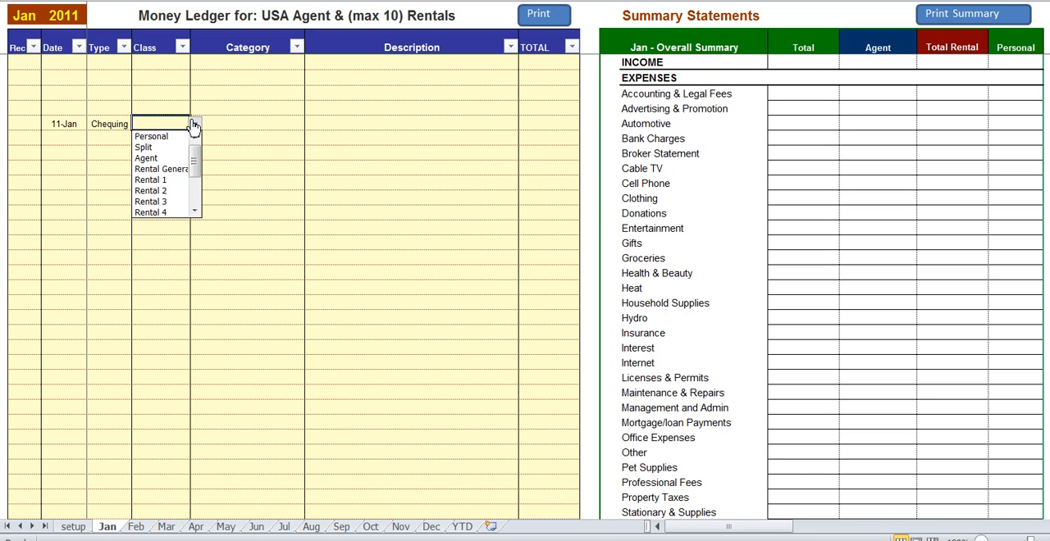
{"action": "left_click", "coordinate": [168, 190]}
- Complete the Rental 2 entry with category INCOME, the tenant's name followed by "Rent" as description, and a total of 580
{"action": "left_click", "coordinate": [287, 127]}
{"action": "left_click", "coordinate": [310, 127]}
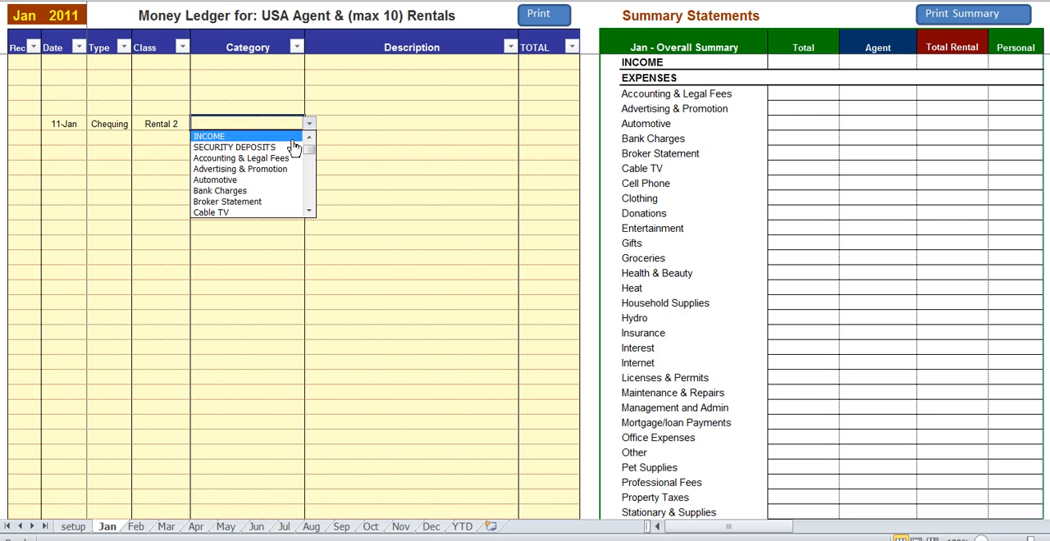
{"action": "left_click", "coordinate": [292, 138]}
{"action": "left_click", "coordinate": [359, 126]}
{"action": "type", "text": "John Doe Rent"}
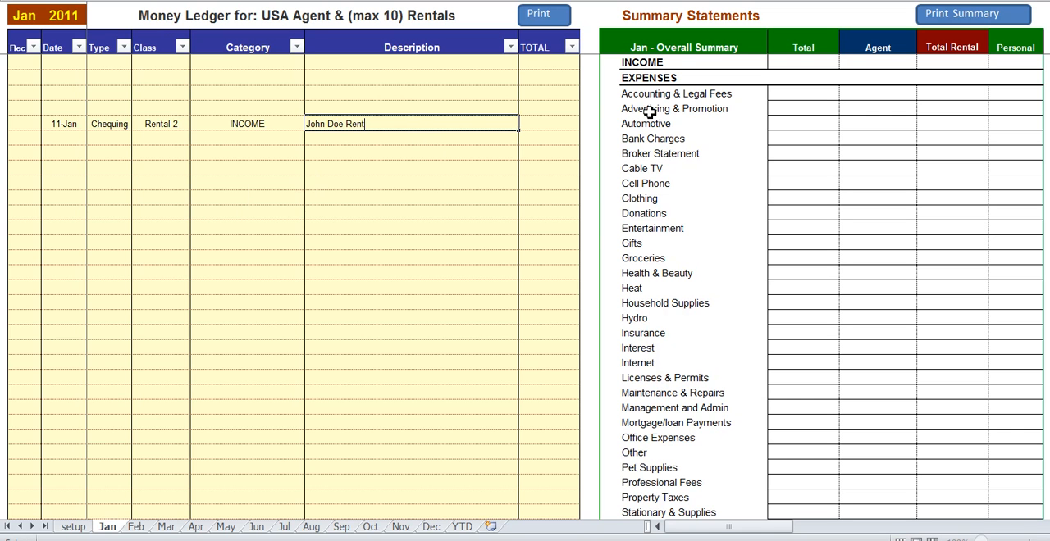
{"action": "key", "text": "Tab"}
{"action": "type", "text": "580"}
{"action": "key", "text": "Return"}
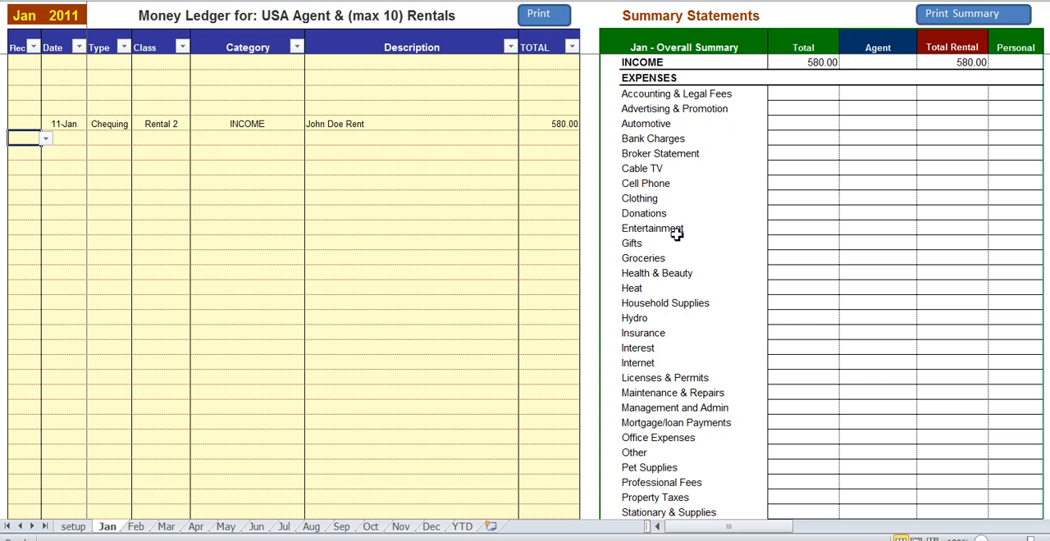
- Check the income row in January's overall summary and in the Rental 2 column of the rental-only summary
{"action": "left_click", "coordinate": [820, 63]}
{"action": "left_click", "coordinate": [961, 66]}
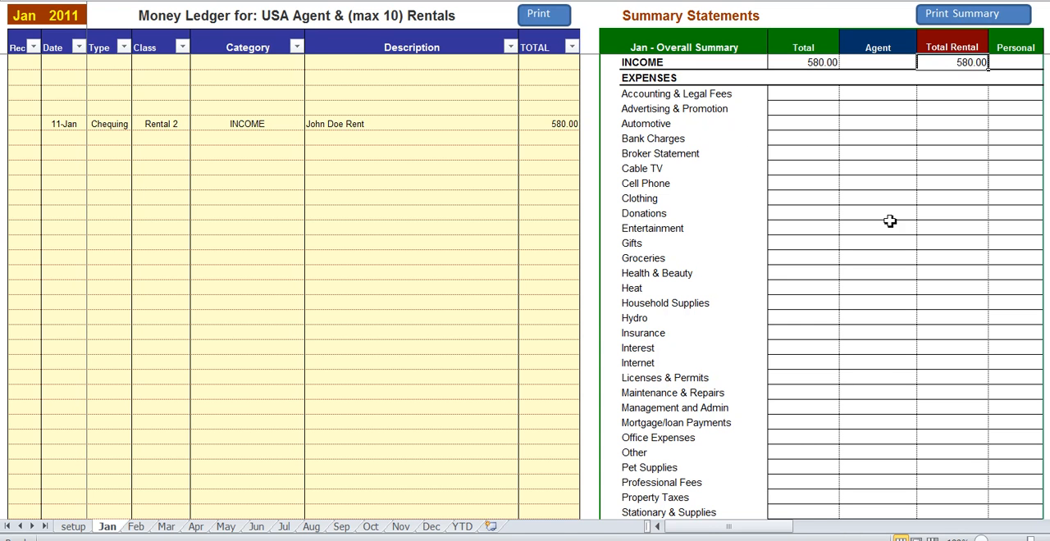
{"action": "left_click_drag", "start_coordinate": [703, 527], "coordinate": [920, 527]}
{"action": "left_click", "coordinate": [833, 65]}
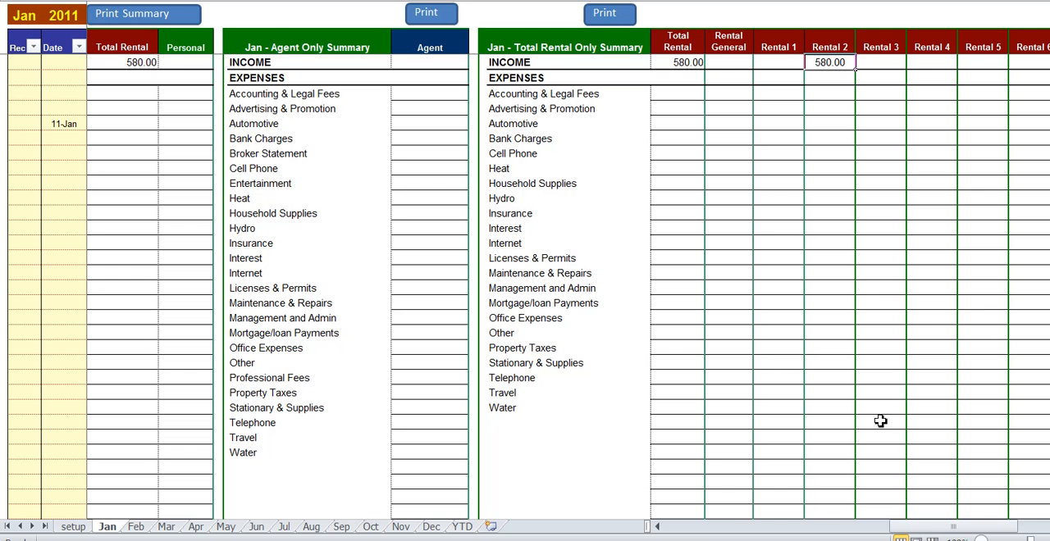
- Start a ledger entry below the rent income dated January 14 with type Visa and class Split
{"action": "left_click_drag", "start_coordinate": [902, 527], "coordinate": [679, 531]}
{"action": "left_click", "coordinate": [59, 139]}
{"action": "type", "text": "1/14"}
{"action": "key", "text": "Tab"}
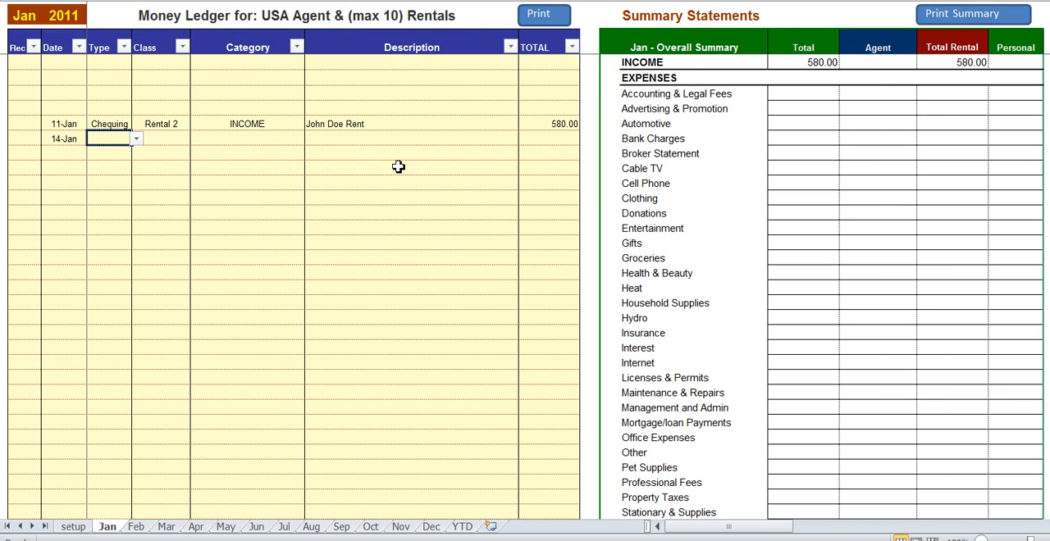
{"action": "left_click", "coordinate": [136, 140]}
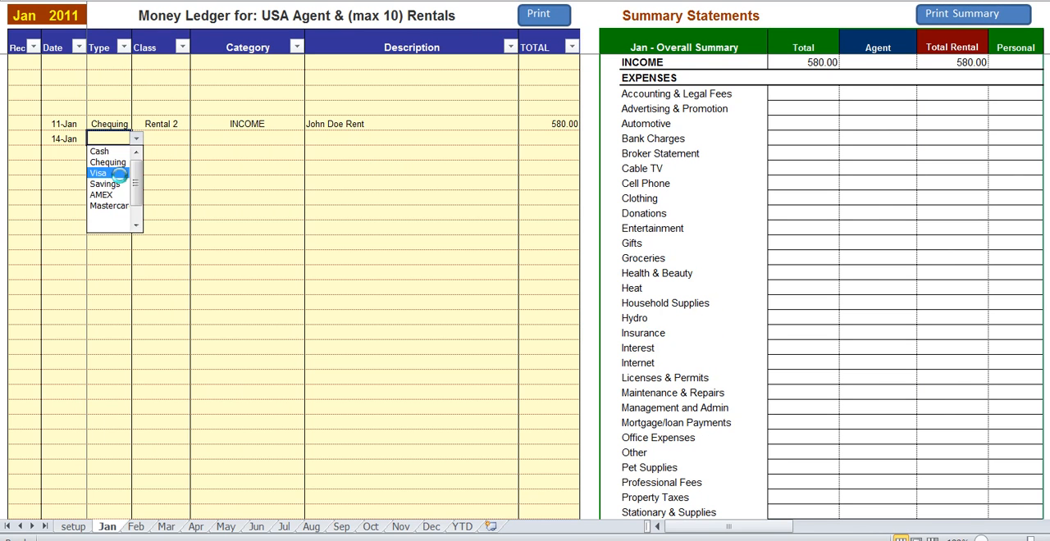
{"action": "left_click", "coordinate": [110, 171]}
{"action": "left_click", "coordinate": [172, 142]}
{"action": "left_click", "coordinate": [194, 139]}
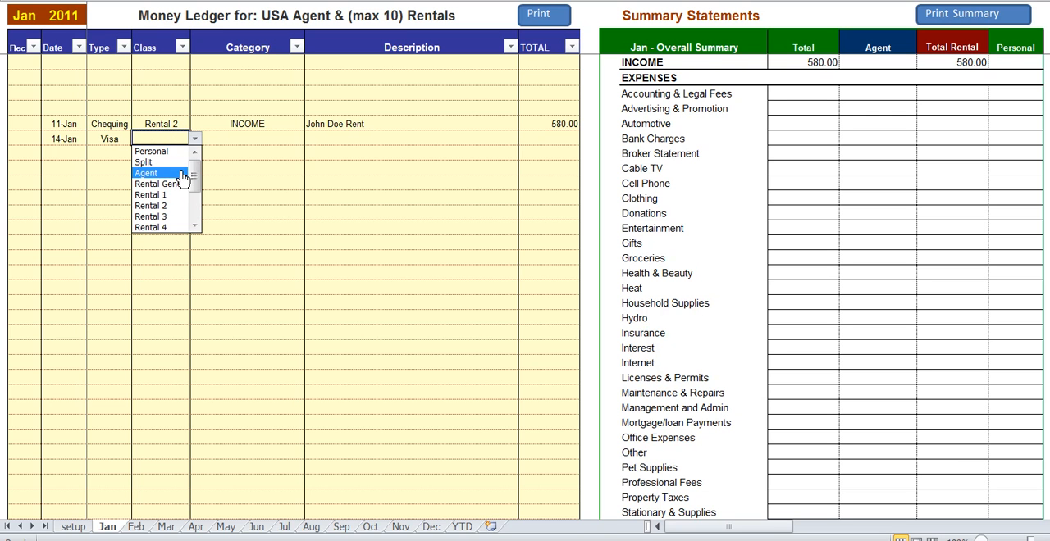
{"action": "left_click", "coordinate": [186, 169]}
- Complete the January 14 entry with category Automotive, description "Gas Purchase" and a total of 85
{"action": "left_click", "coordinate": [289, 143]}
{"action": "left_click", "coordinate": [308, 139]}
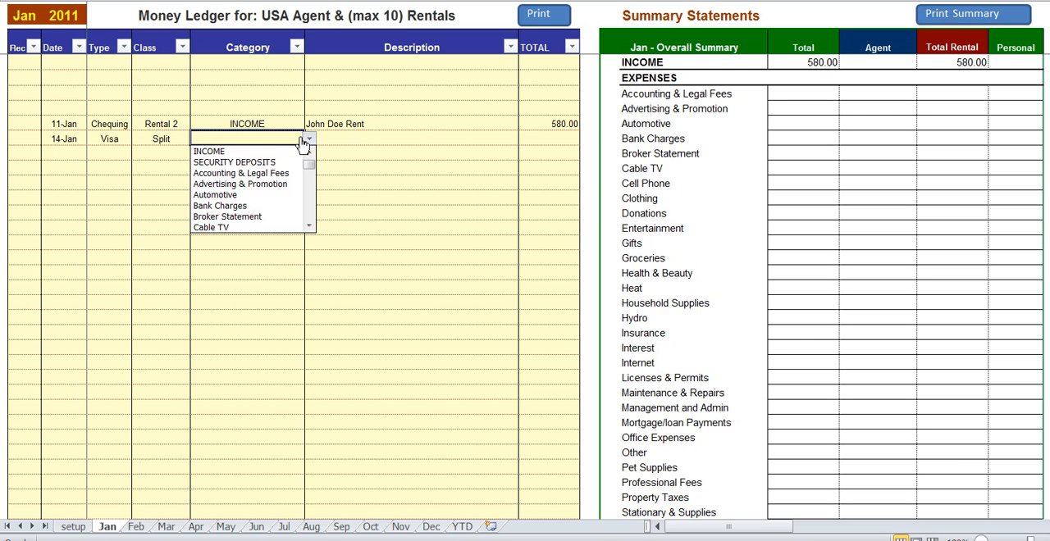
{"action": "left_click", "coordinate": [277, 195]}
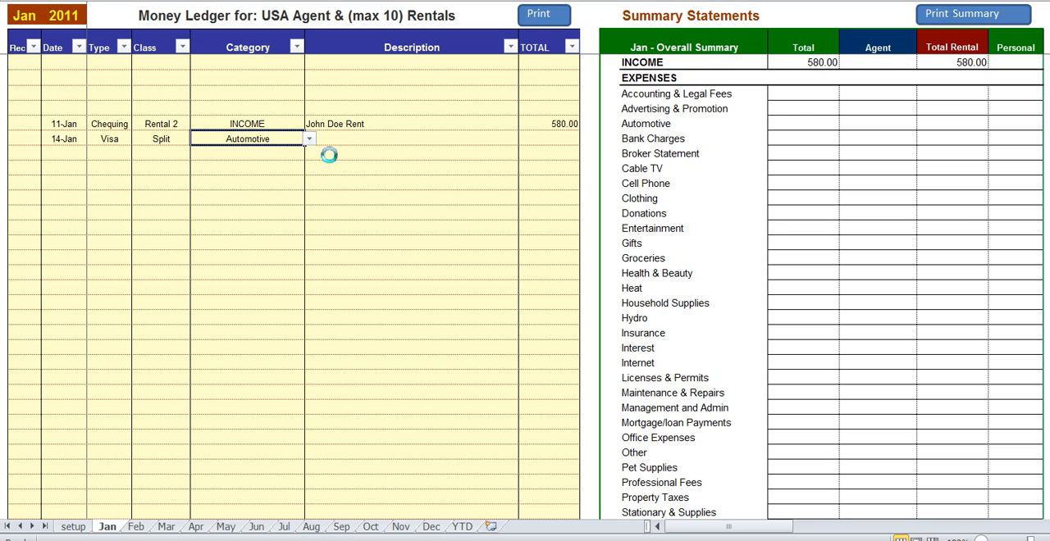
{"action": "left_click", "coordinate": [339, 138]}
{"action": "type", "text": "Gas Purchase"}
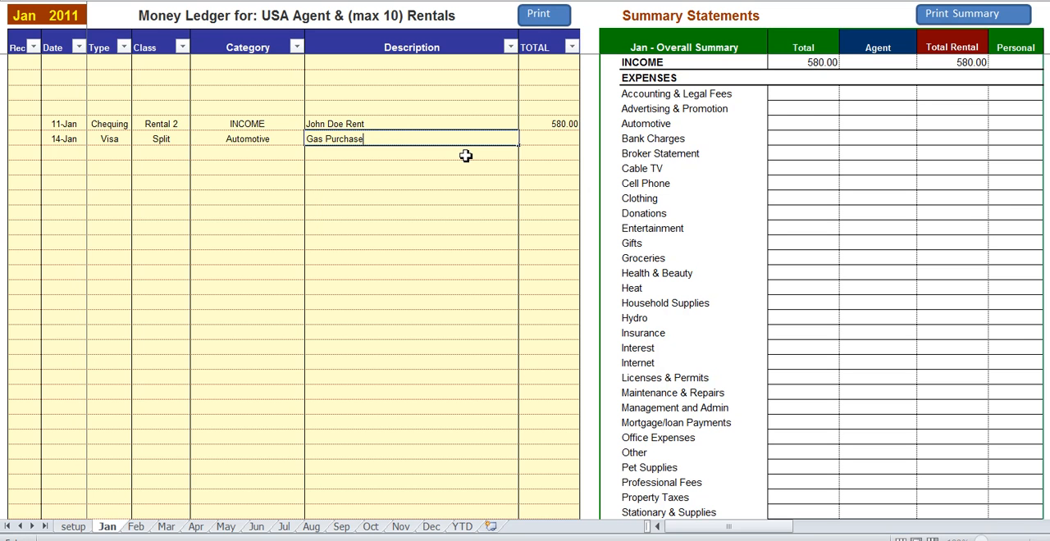
{"action": "key", "text": "Tab"}
{"action": "type", "text": "85"}
{"action": "key", "text": "Return"}
- Examine how the split Automotive expense is allocated in January's overall, agent-only and rental-only summaries
{"action": "left_click", "coordinate": [173, 137]}
{"action": "left_click_drag", "start_coordinate": [692, 528], "coordinate": [748, 530]}
{"action": "left_click_drag", "start_coordinate": [184, 124], "coordinate": [534, 124]}
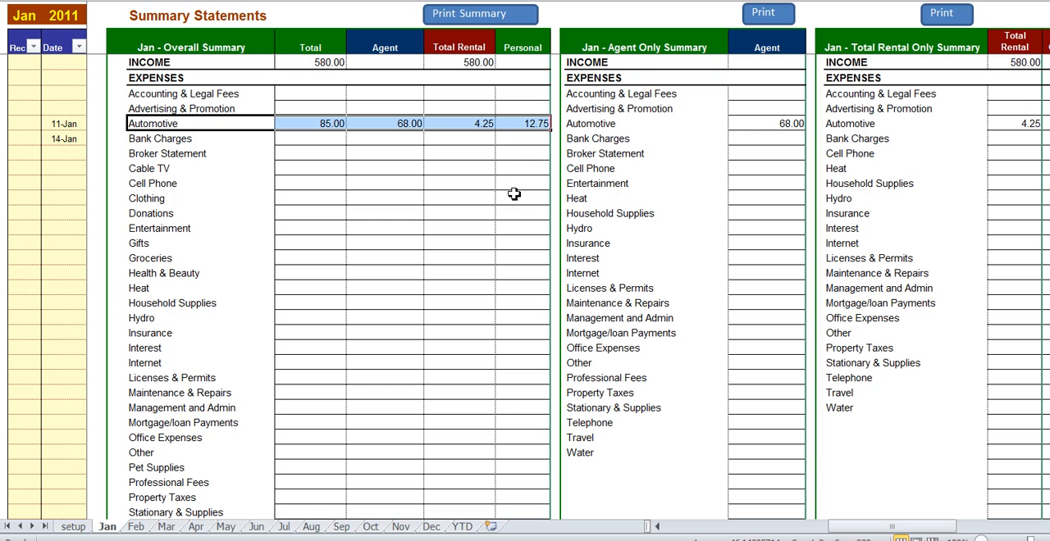
{"action": "left_click", "coordinate": [742, 125]}
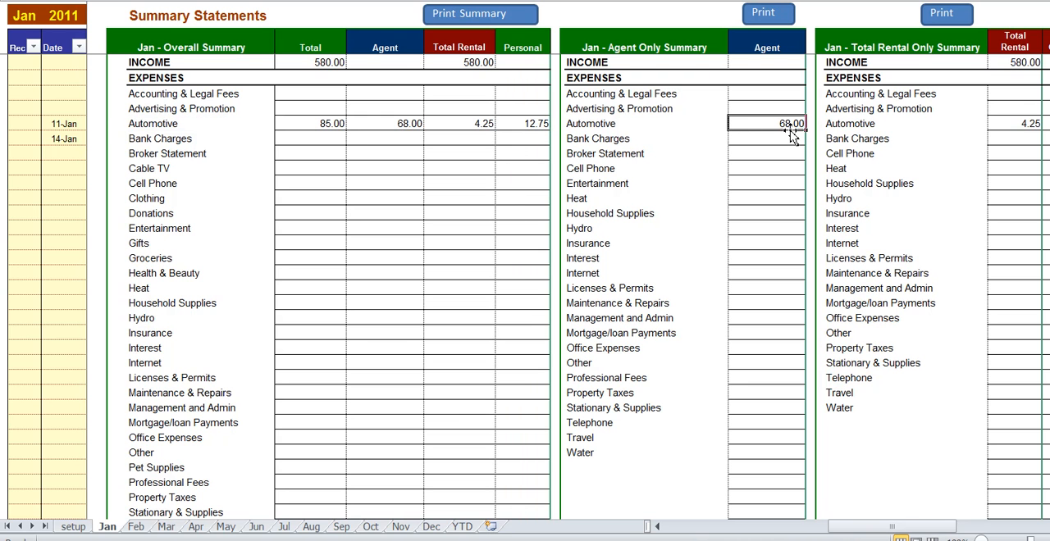
{"action": "left_click", "coordinate": [1006, 127]}
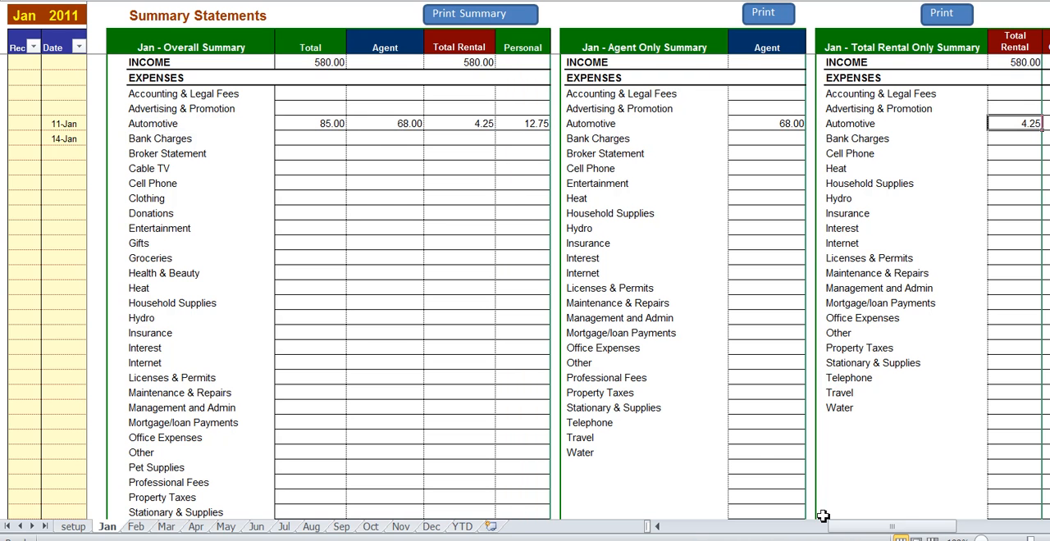
- Start a ledger entry below the gas purchase dated January 15 with type Chequing and class Agent
{"action": "left_click_drag", "start_coordinate": [837, 530], "coordinate": [672, 530]}
{"action": "left_click", "coordinate": [85, 156]}
{"action": "type", "text": "15-jan"}
{"action": "key", "text": "Tab"}
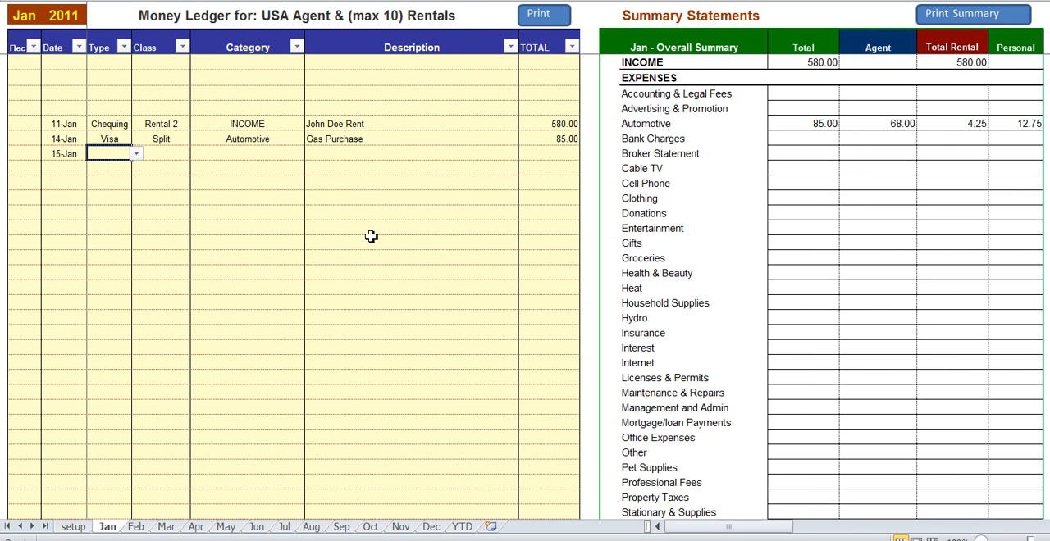
{"action": "left_click", "coordinate": [136, 154]}
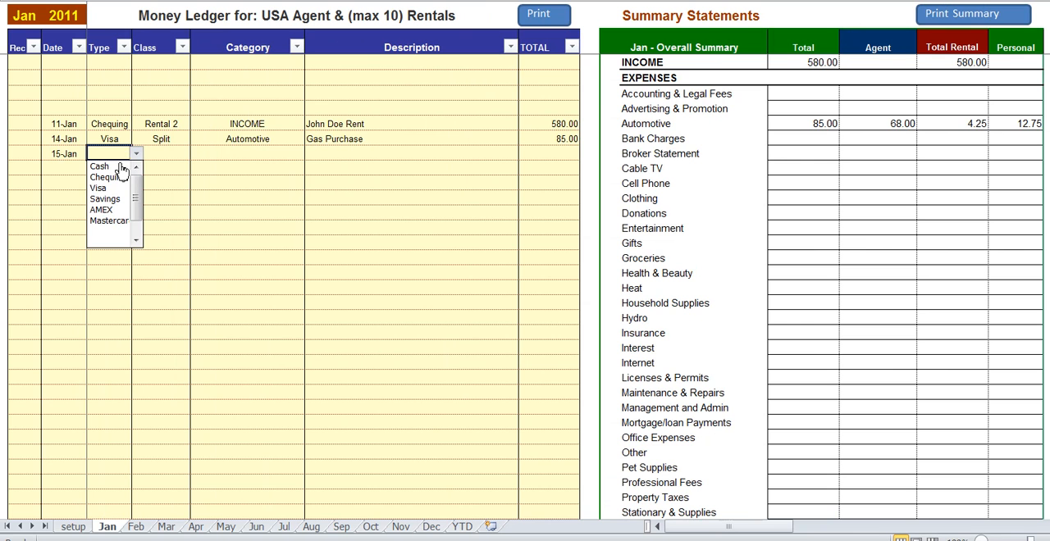
{"action": "left_click", "coordinate": [120, 180]}
{"action": "left_click", "coordinate": [173, 155]}
{"action": "left_click", "coordinate": [195, 154]}
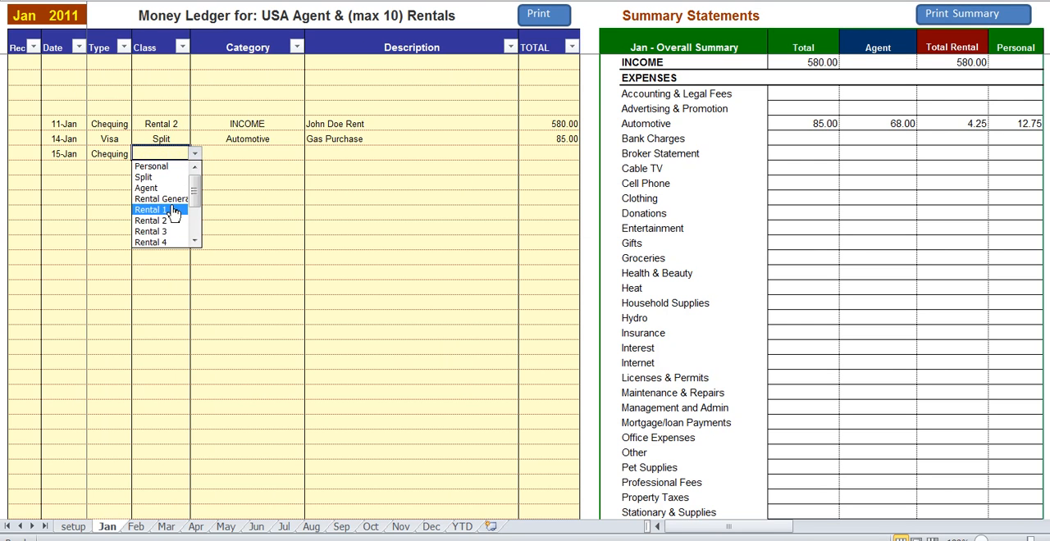
{"action": "left_click", "coordinate": [170, 189]}
- Complete the January 15 entry with category INCOME, description "Comission" and a total of 2158
{"action": "left_click", "coordinate": [271, 155]}
{"action": "left_click", "coordinate": [309, 154]}
{"action": "left_click", "coordinate": [238, 161]}
{"action": "left_click", "coordinate": [341, 157]}
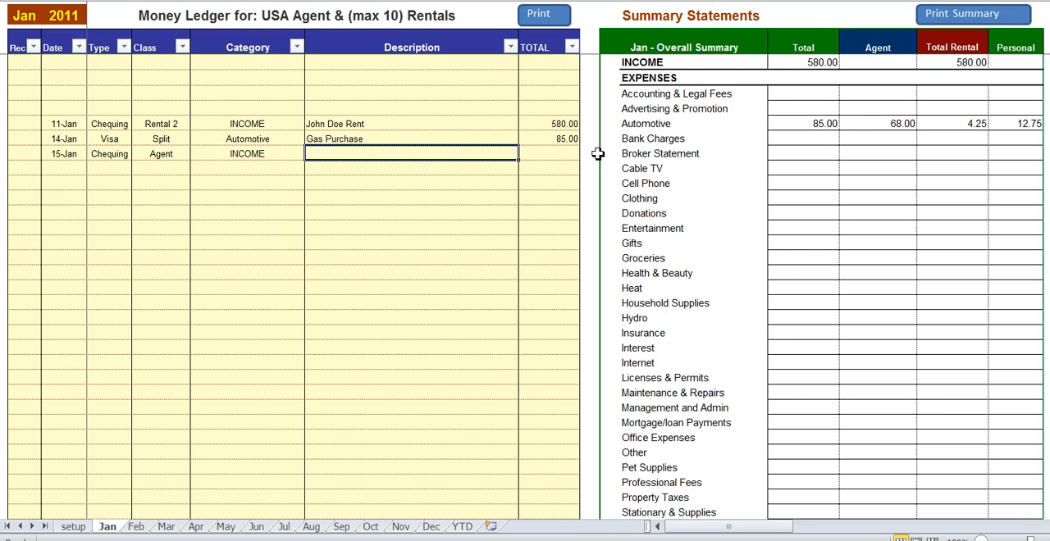
{"action": "type", "text": "Comission"}
{"action": "key", "text": "Tab"}
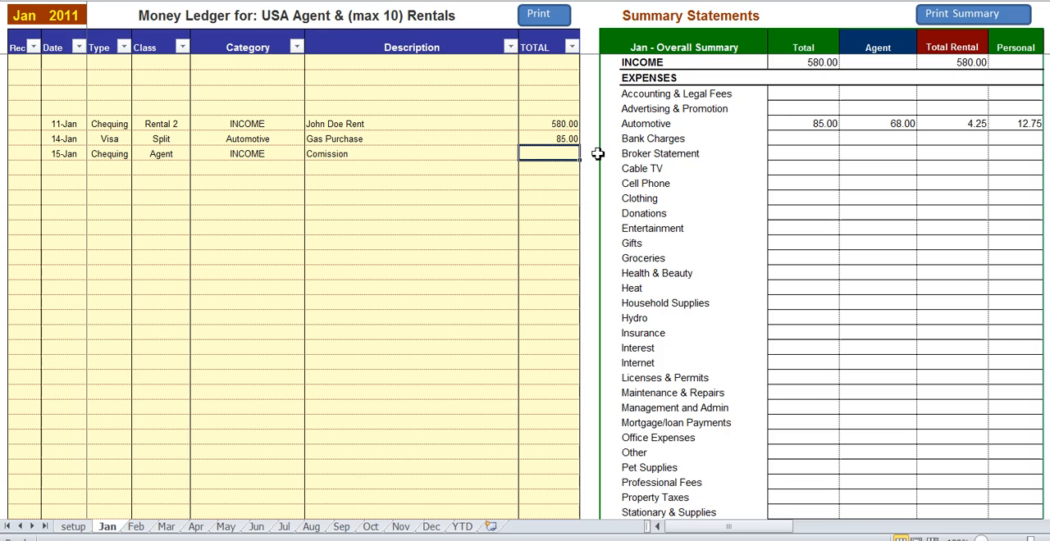
{"action": "type", "text": "2158"}
{"action": "key", "text": "Return"}
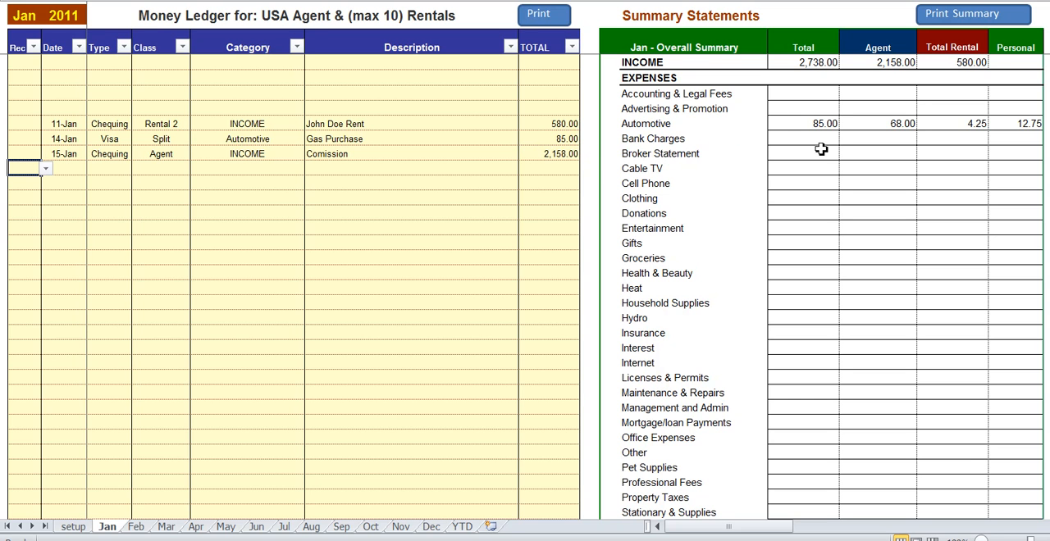
- Review January's agent income, the Visa amount in the payment type summary and the unreconciled figures in the reconciliation report
{"action": "left_click", "coordinate": [876, 66]}
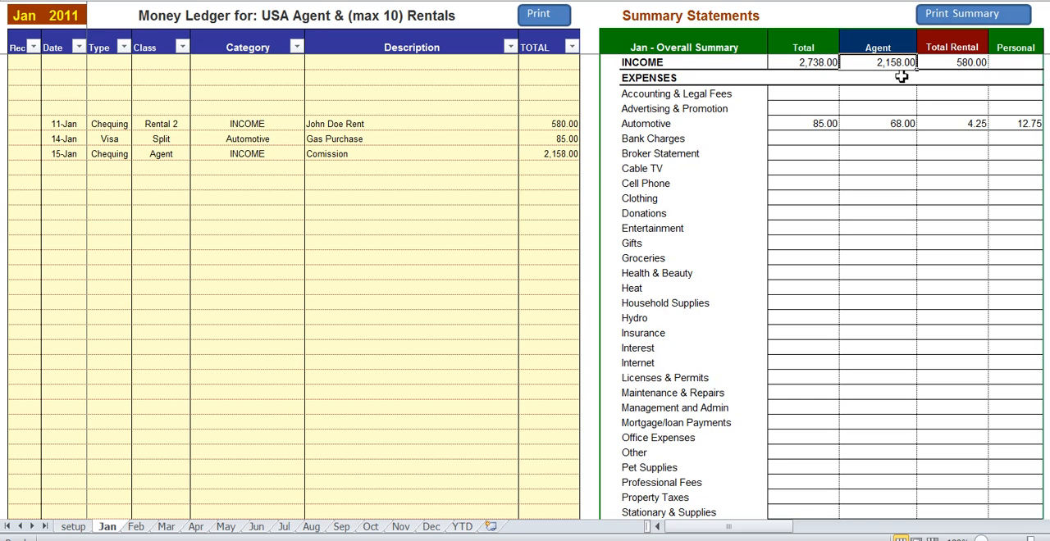
{"action": "left_click", "coordinate": [109, 169]}
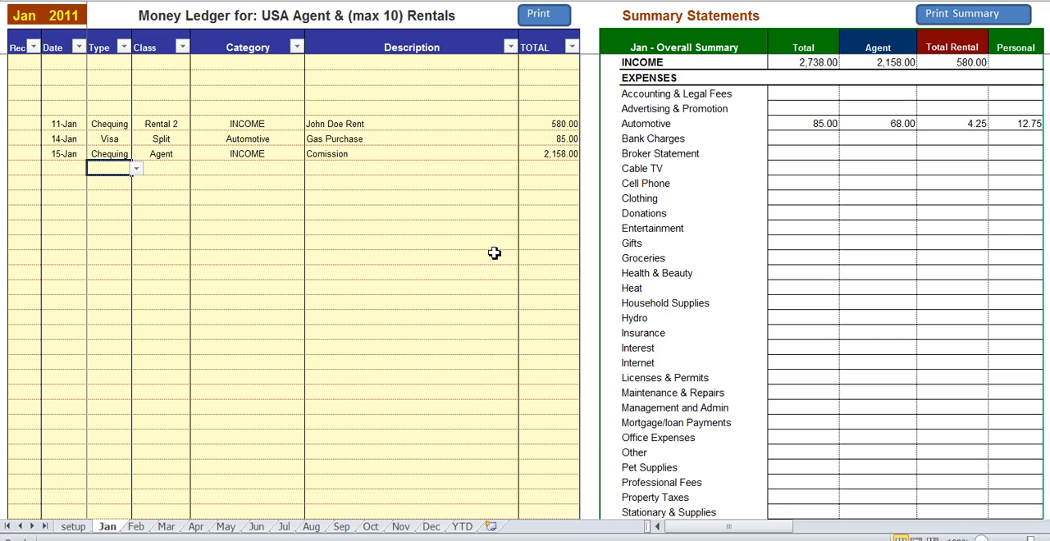
{"action": "scroll", "coordinate": [494, 252], "scroll_direction": "down", "scroll_amount": 11}
{"action": "left_click", "coordinate": [786, 322]}
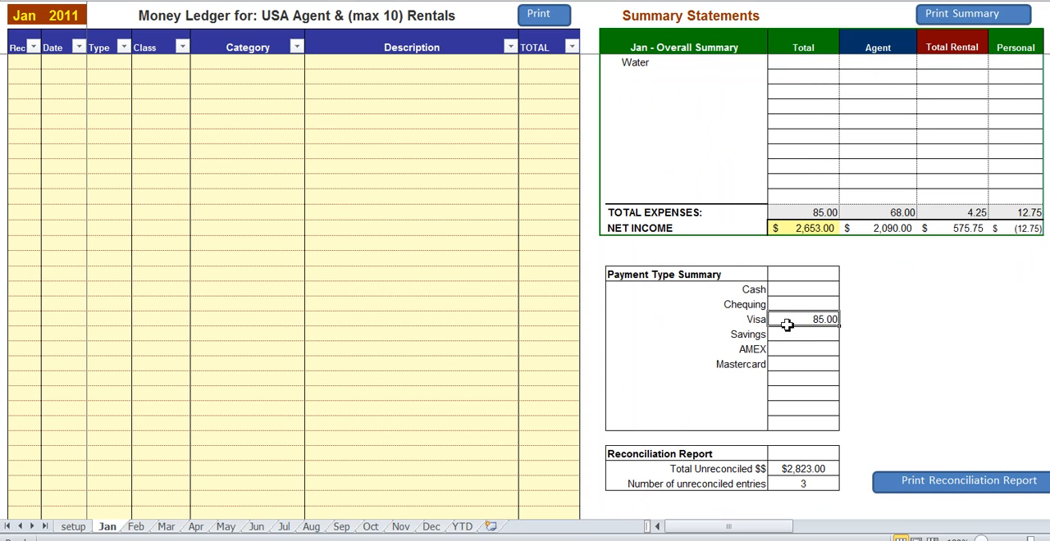
{"action": "scroll", "coordinate": [535, 318], "scroll_direction": "down", "scroll_amount": 1}
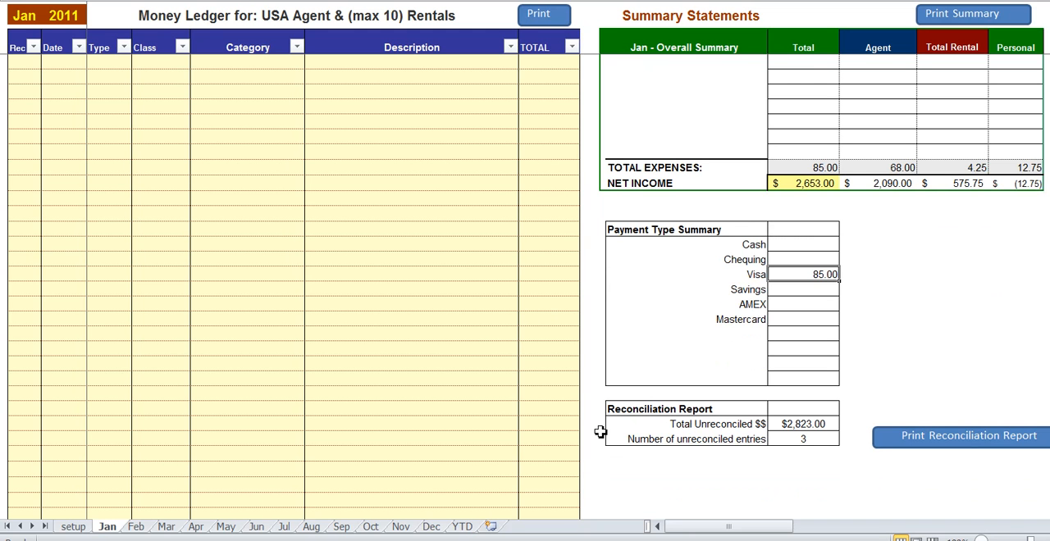
{"action": "left_click", "coordinate": [785, 439]}
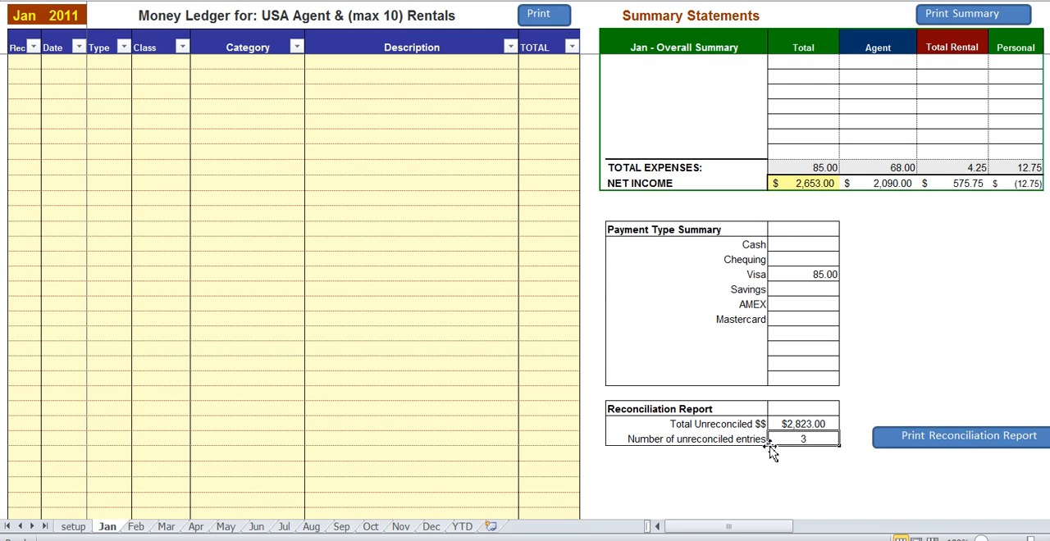
{"action": "left_click", "coordinate": [785, 424]}
{"action": "scroll", "coordinate": [722, 414], "scroll_direction": "up", "scroll_amount": 12}
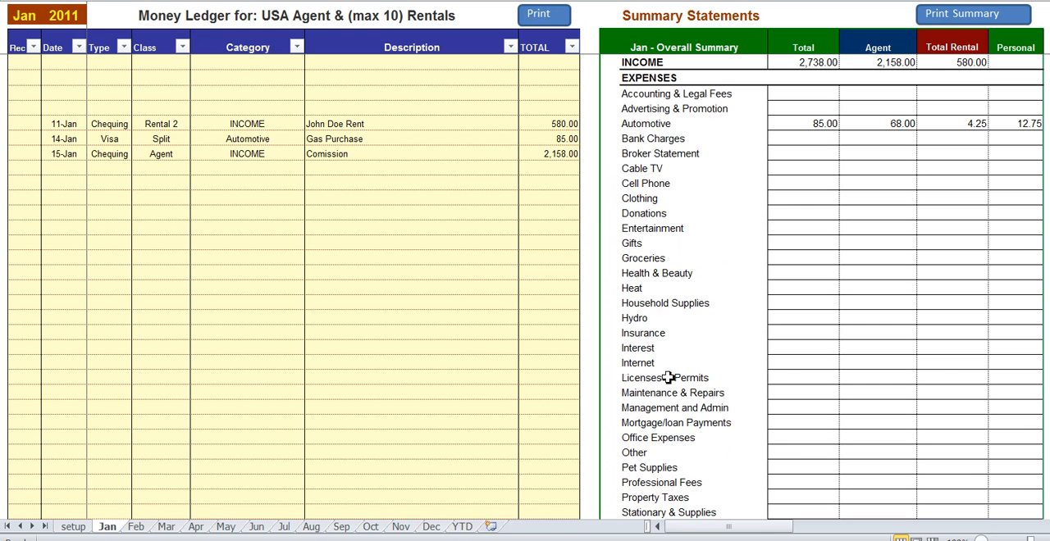
- Mark the January 11, 14 and 15 ledger entries as reconciled with an x
{"action": "left_click", "coordinate": [35, 128]}
{"action": "left_click", "coordinate": [46, 124]}
{"action": "left_click", "coordinate": [32, 139]}
{"action": "left_click", "coordinate": [35, 138]}
{"action": "left_click", "coordinate": [46, 139]}
{"action": "left_click", "coordinate": [30, 153]}
{"action": "left_click", "coordinate": [30, 153]}
{"action": "left_click", "coordinate": [46, 154]}
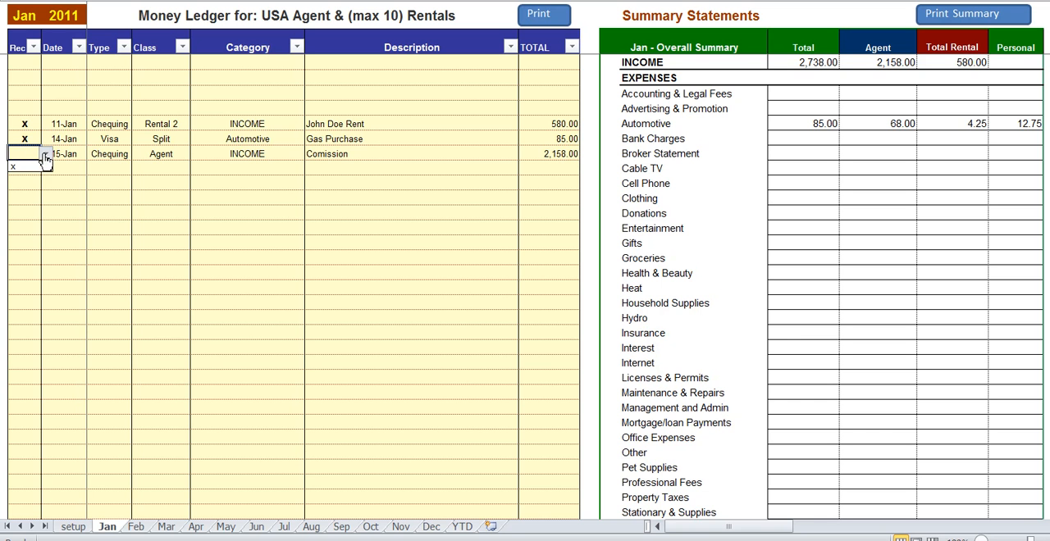
{"action": "left_click", "coordinate": [33, 168]}
{"action": "left_click", "coordinate": [260, 154]}
- Check January's reconciliation report and the year-to-date Agent and Rental General reports, and return to the January sheet
{"action": "scroll", "coordinate": [546, 216], "scroll_direction": "down", "scroll_amount": 12}
{"action": "left_click_drag", "start_coordinate": [811, 421], "coordinate": [805, 434]}
{"action": "left_click", "coordinate": [801, 424]}
{"action": "scroll", "coordinate": [776, 419], "scroll_direction": "up", "scroll_amount": 12}
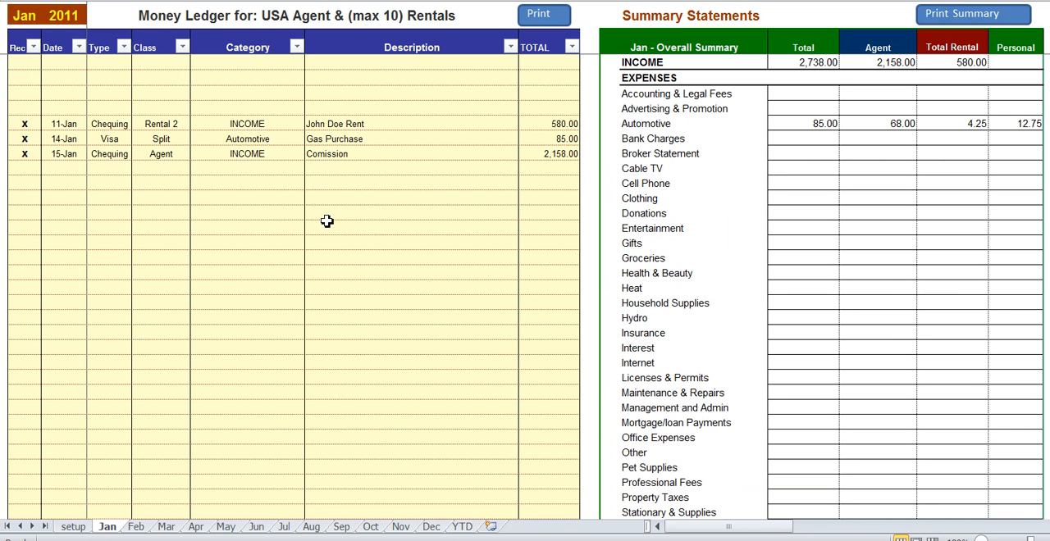
{"action": "left_click", "coordinate": [462, 526]}
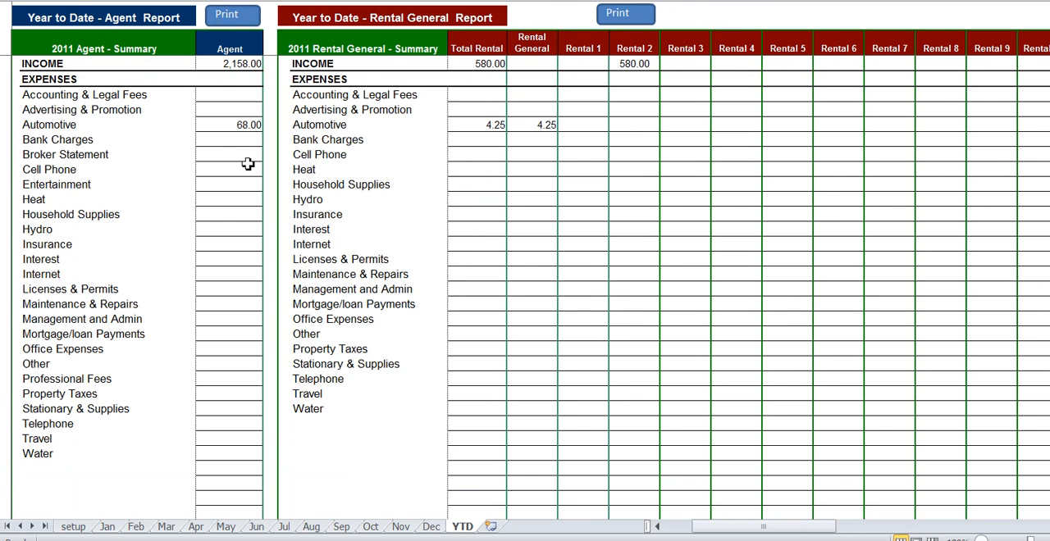
{"action": "left_click", "coordinate": [108, 528]}
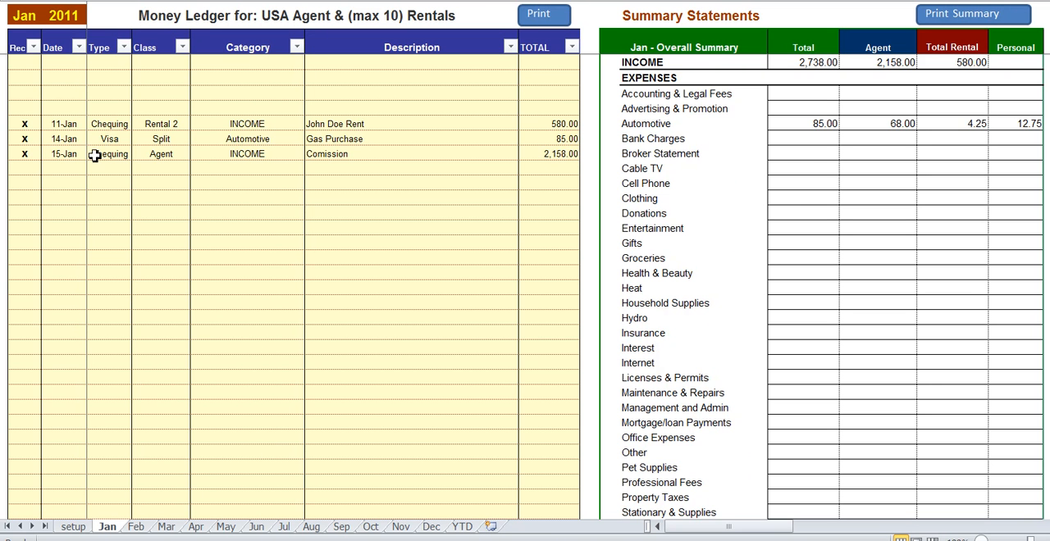